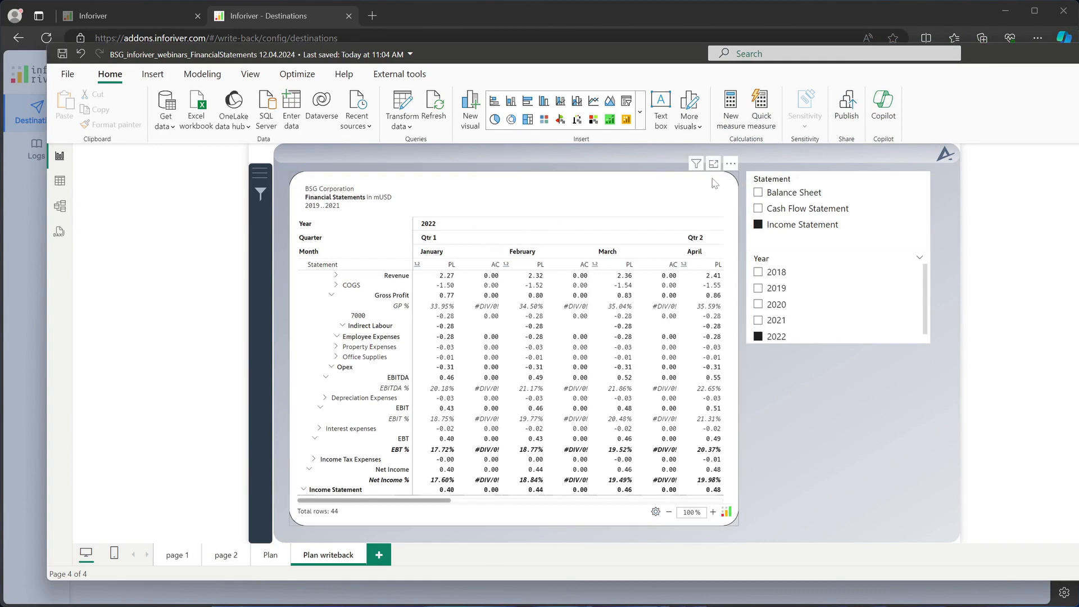
Step: Open the Financial Statements matrix in focus mode and, in its writeback settings, select specific users within the domain under Permissions
{"action": "left_click", "coordinate": [714, 163]}
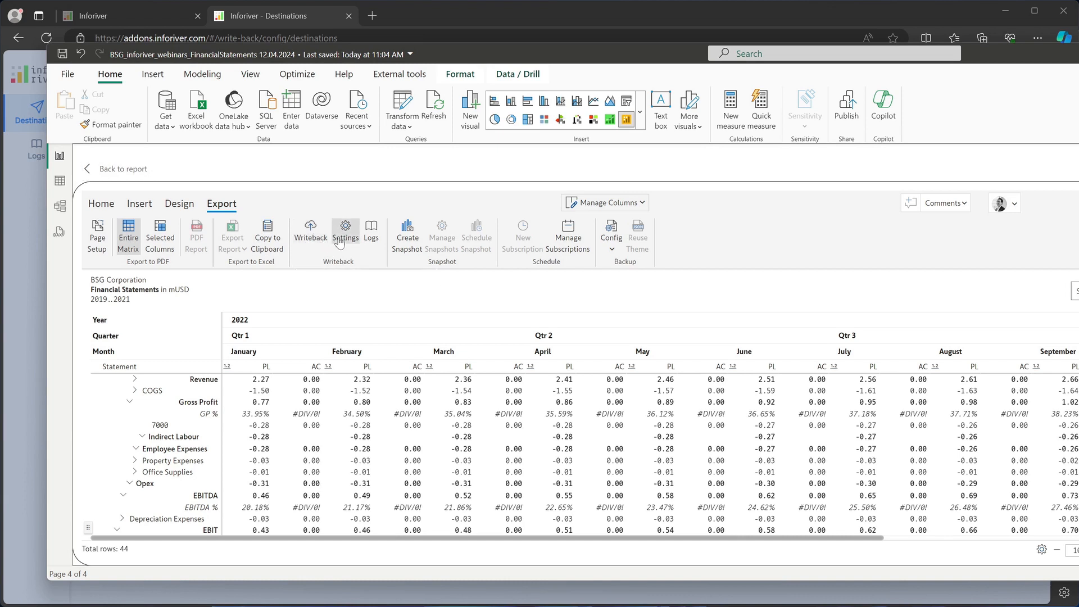
{"action": "left_click", "coordinate": [340, 242]}
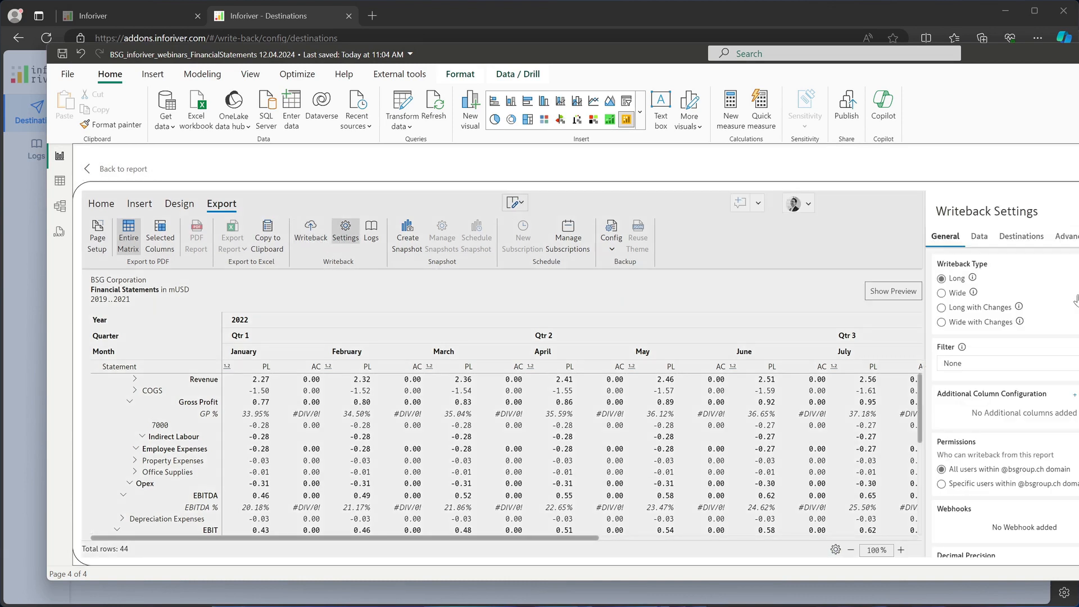
{"action": "scroll", "coordinate": [1070, 301], "scroll_direction": "down", "scroll_amount": 1}
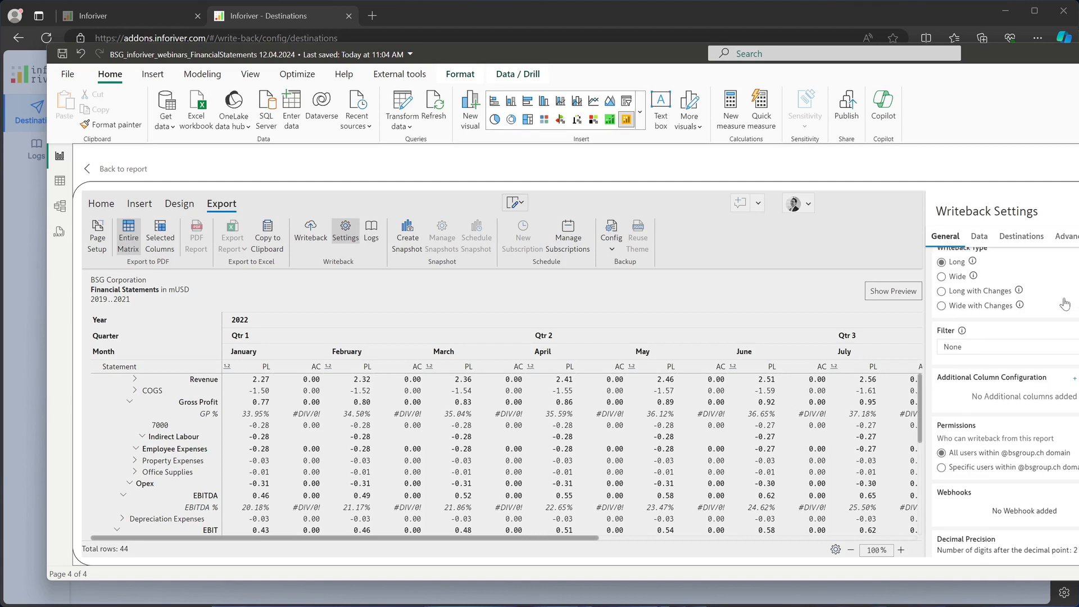
{"action": "left_click", "coordinate": [956, 459]}
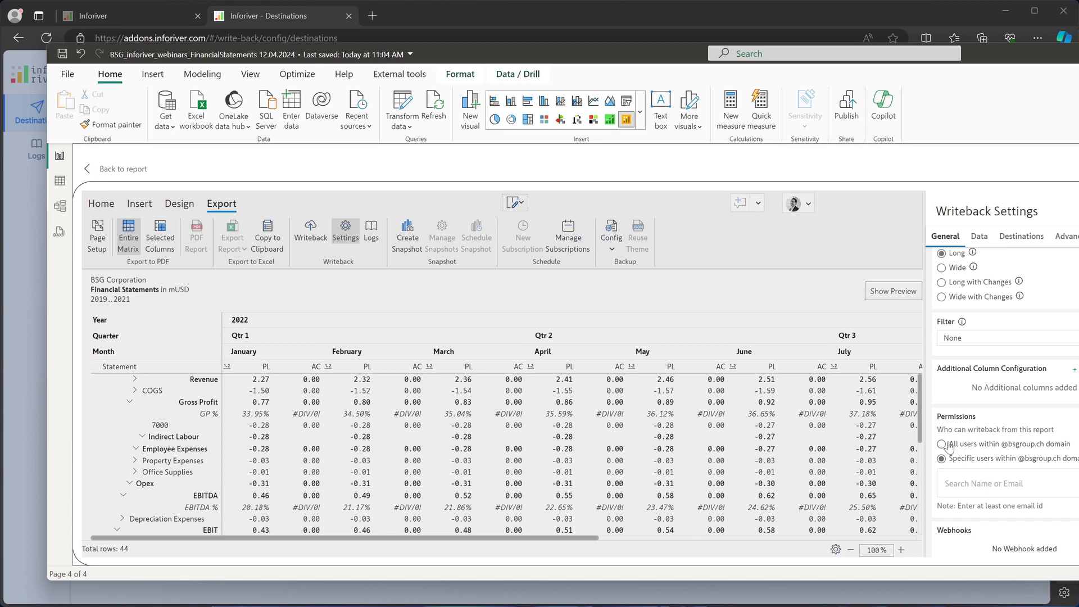
Step: Review the writeback settings for allowed series, destinations and required data, and close the settings
{"action": "left_click", "coordinate": [981, 237]}
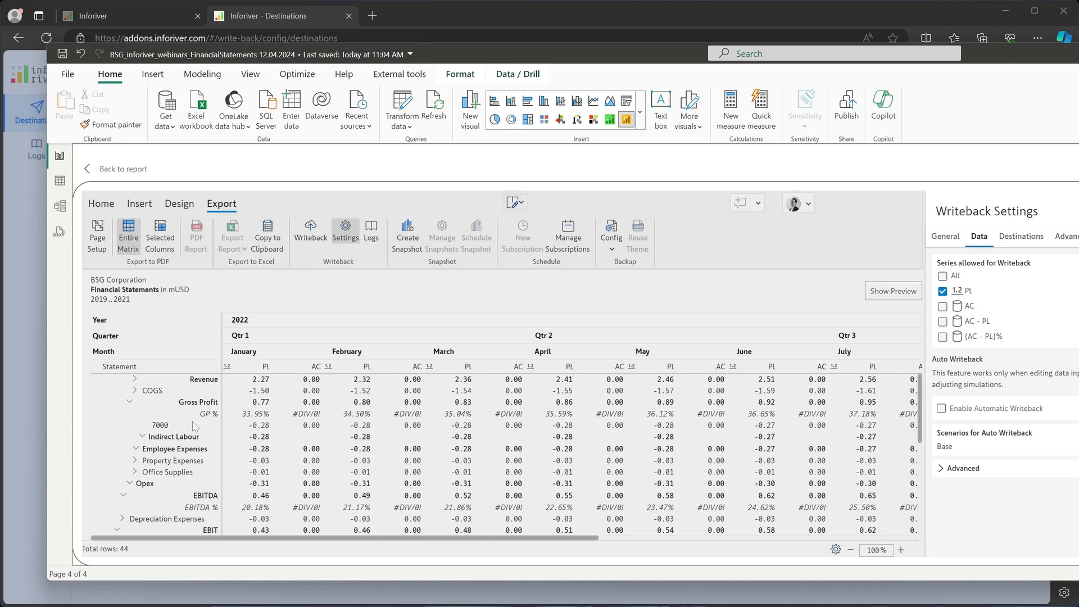
{"action": "left_click", "coordinate": [1021, 238]}
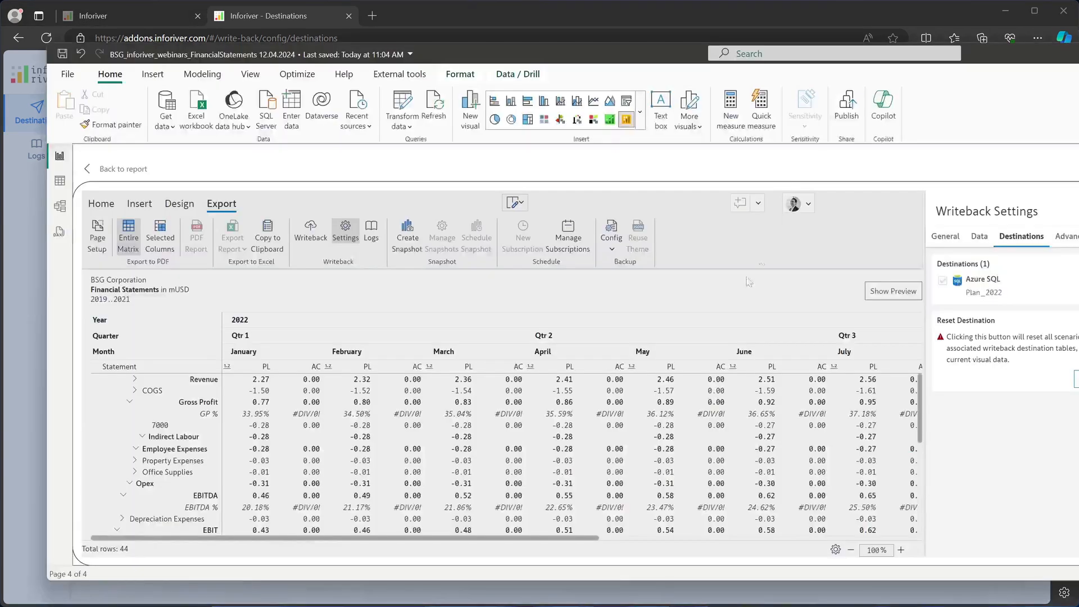
{"action": "left_click", "coordinate": [1062, 246]}
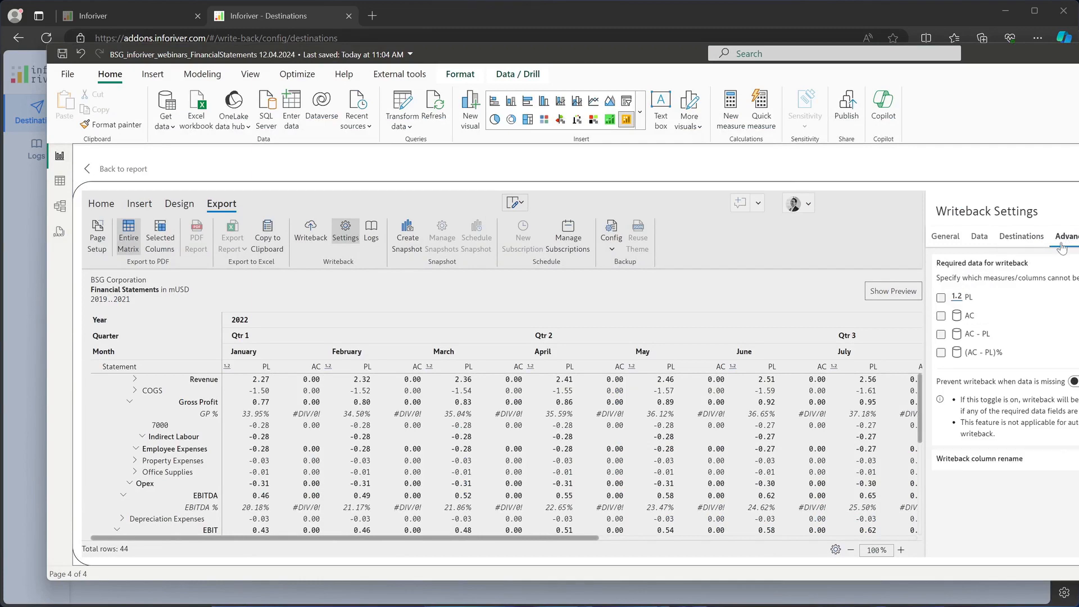
{"action": "left_click", "coordinate": [1028, 241]}
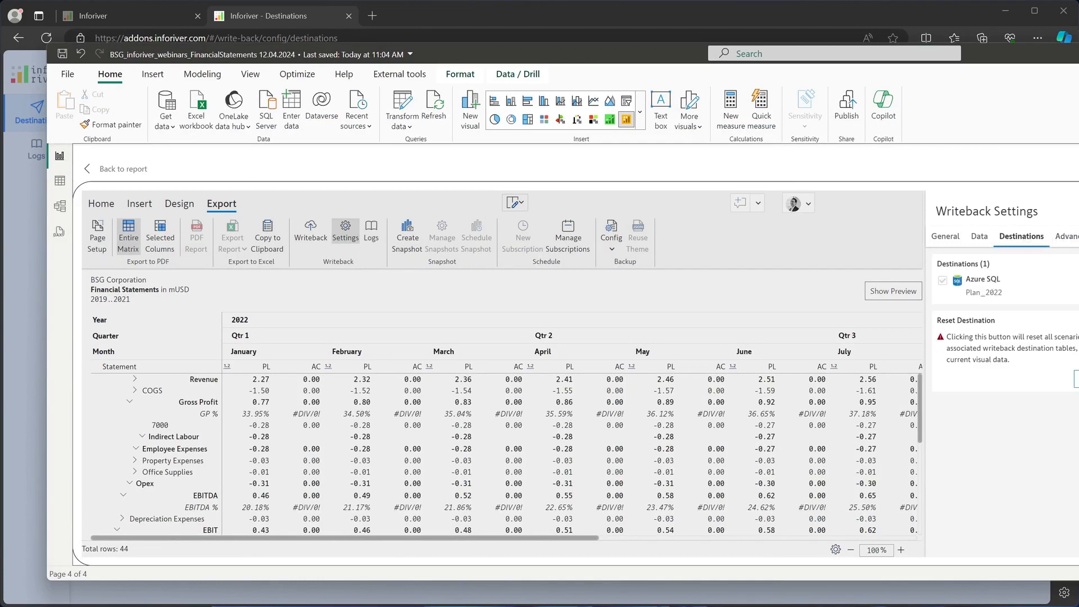
{"action": "left_click", "coordinate": [346, 232]}
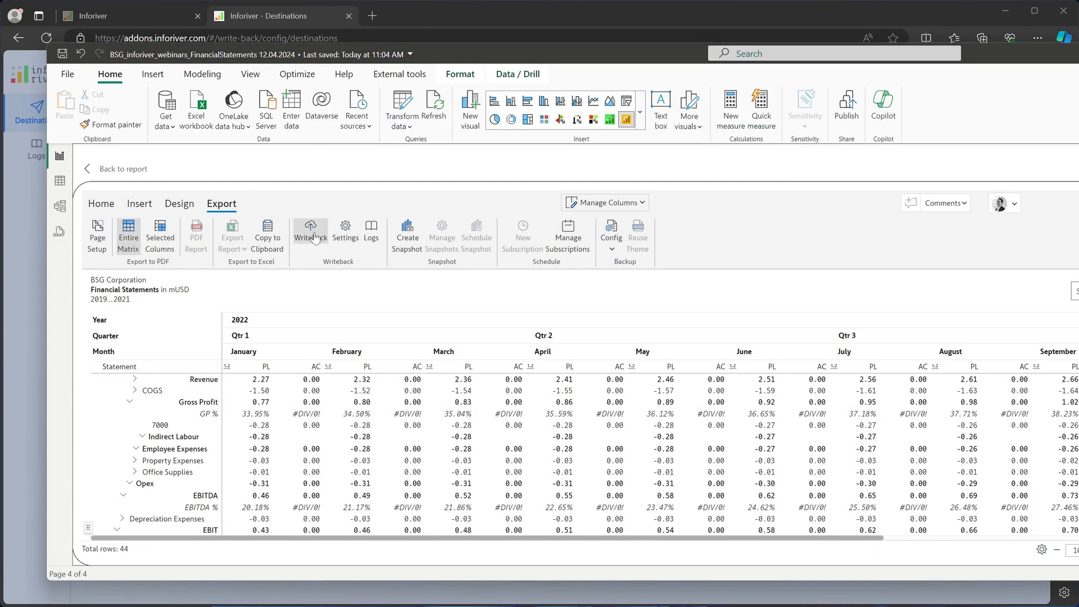
Step: Write the plan data back to the Azure SQL destination Plan_2022 and switch to Visual Studio
{"action": "left_click", "coordinate": [314, 235]}
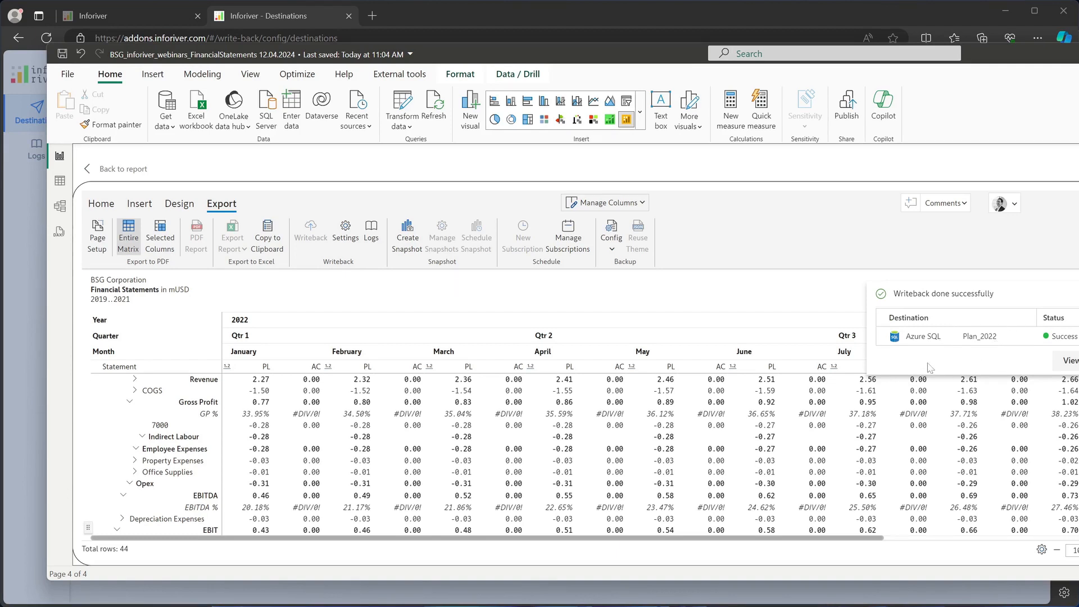
{"action": "mouse_move", "coordinate": [464, 599]}
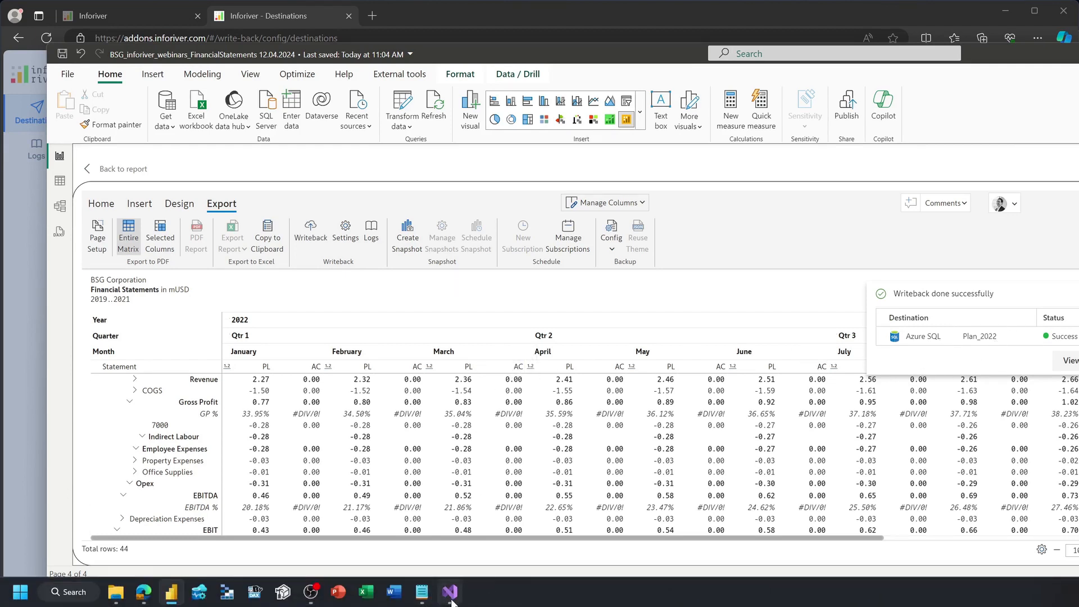
{"action": "left_click", "coordinate": [475, 545]}
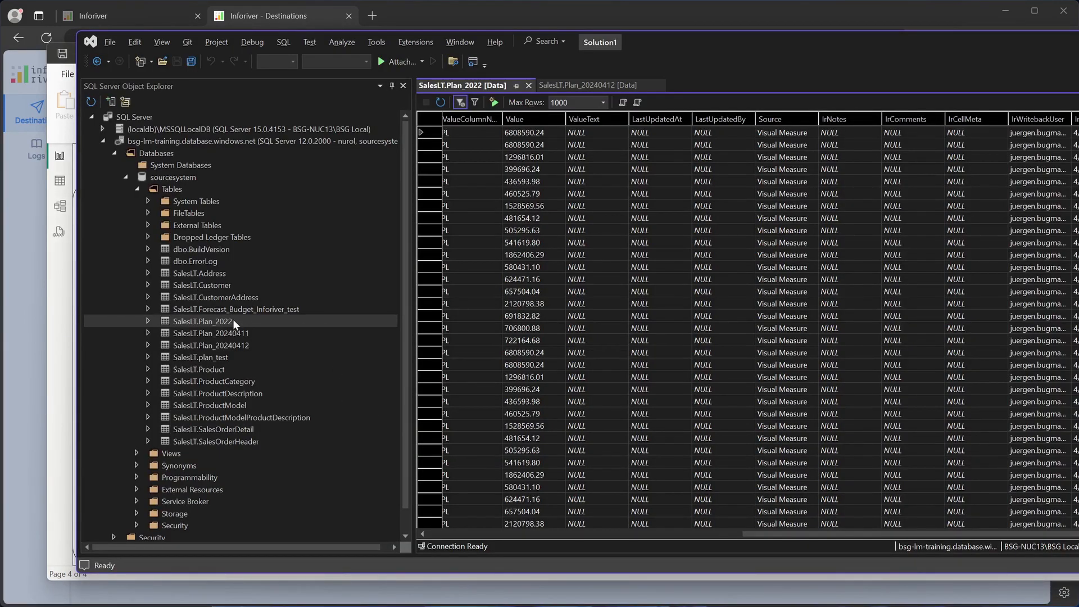
Step: Examine the SalesLT.Plan_2022 table data across its scenario, account, period, value and writeback columns
{"action": "left_click", "coordinate": [248, 322]}
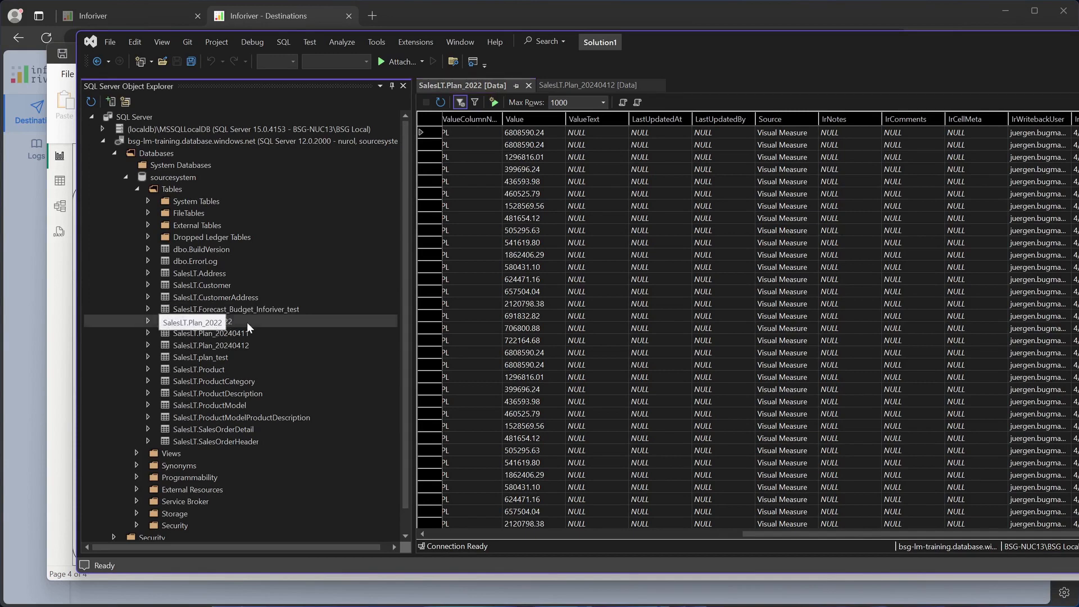
{"action": "left_click", "coordinate": [639, 193]}
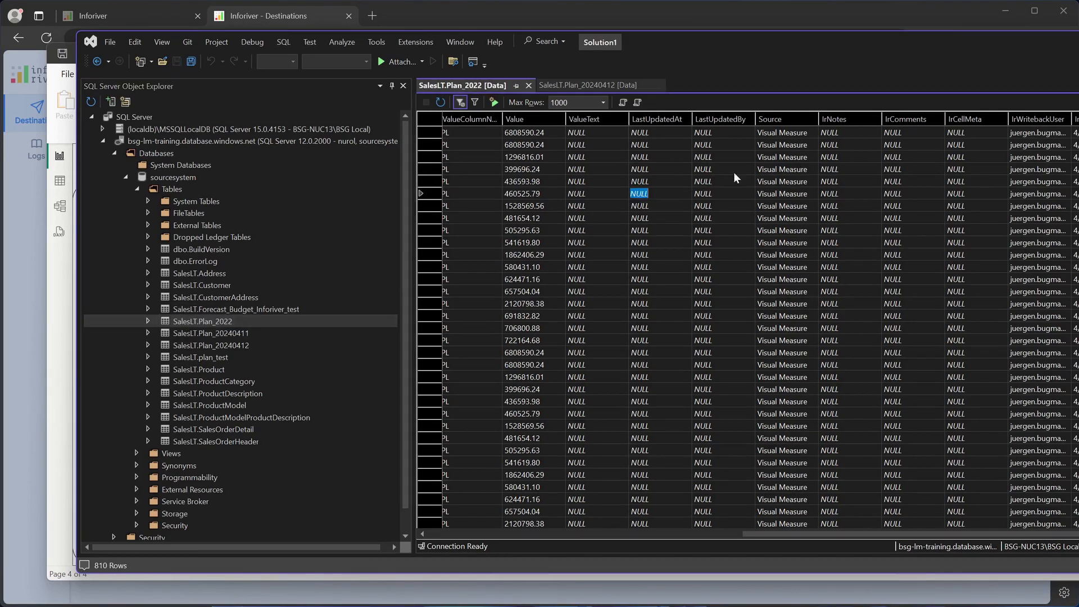
{"action": "left_click_drag", "start_coordinate": [777, 534], "coordinate": [494, 552]}
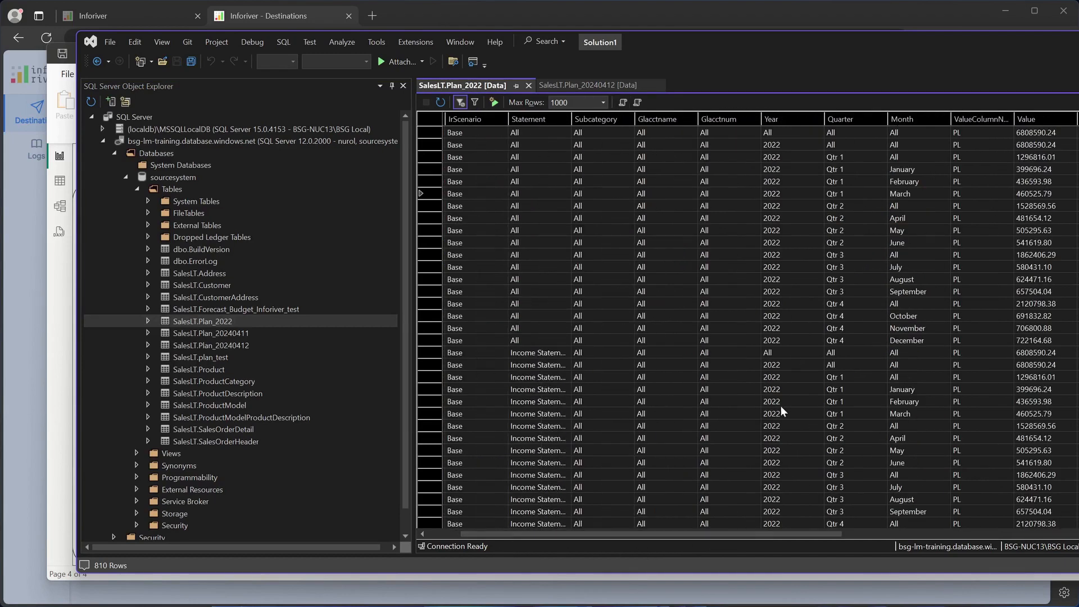
{"action": "left_click_drag", "start_coordinate": [744, 535], "coordinate": [746, 534]}
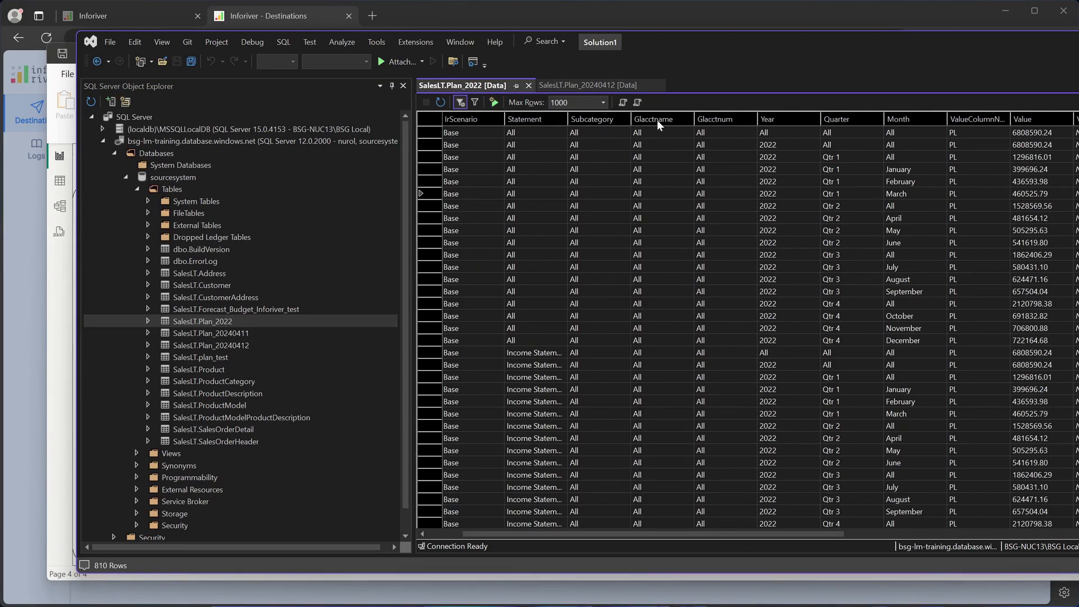
{"action": "left_click_drag", "start_coordinate": [753, 536], "coordinate": [829, 539]}
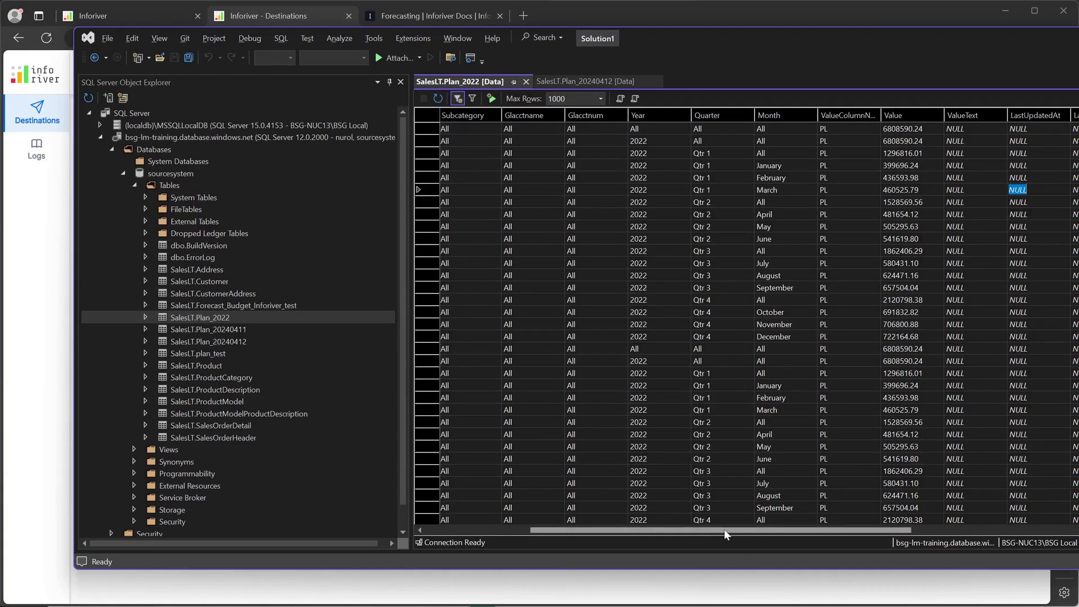
{"action": "left_click_drag", "start_coordinate": [724, 529], "coordinate": [1045, 531]}
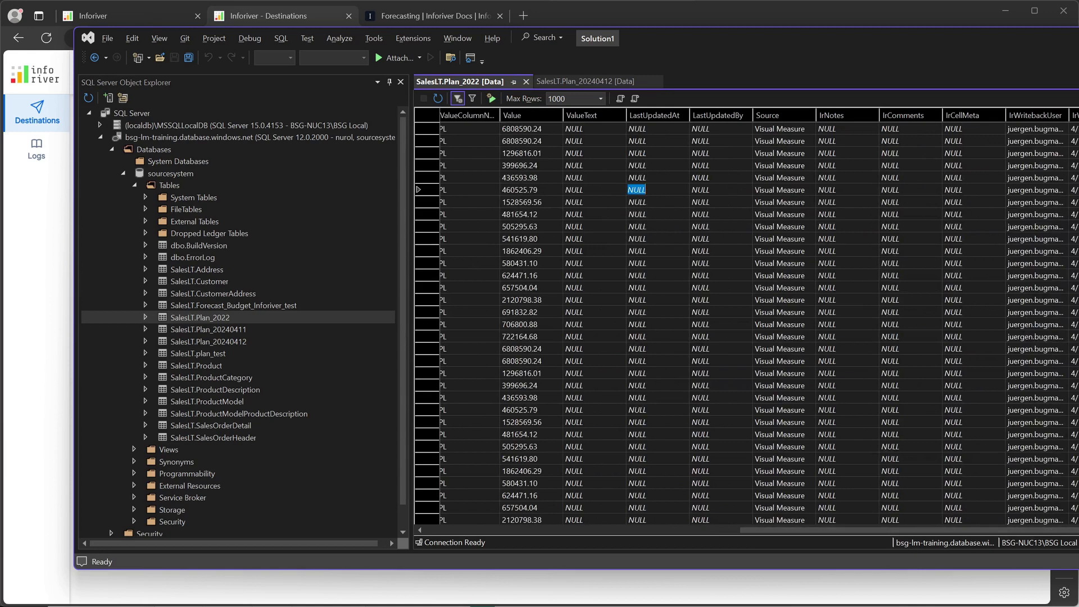
Step: Narrow the IrWritebackUser column and inspect the writeback timestamp values next to it
{"action": "double_click", "coordinate": [1068, 115]}
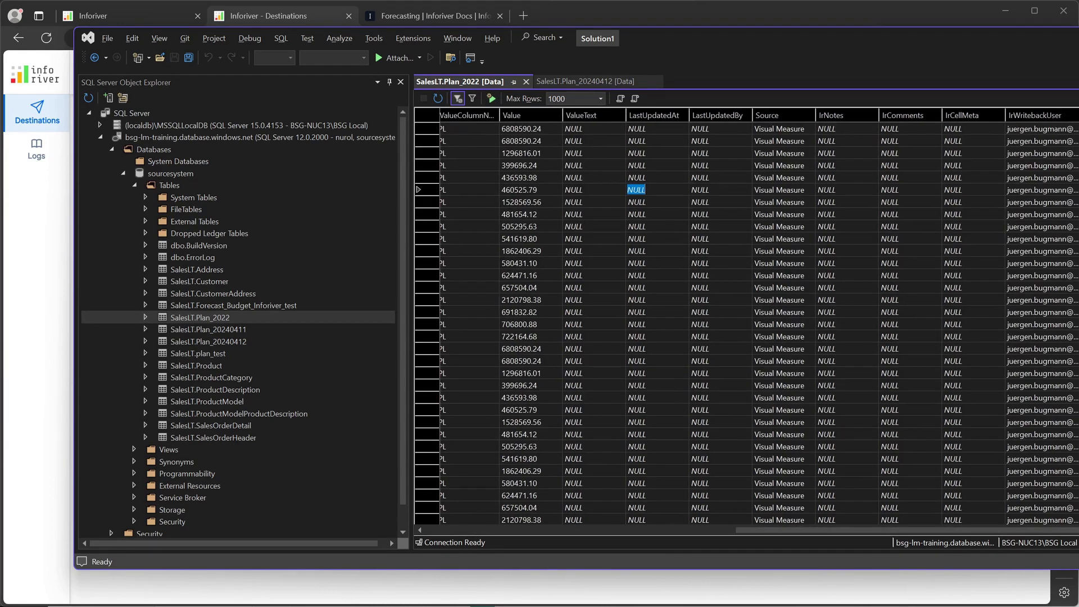
{"action": "left_click_drag", "start_coordinate": [1078, 114], "coordinate": [1030, 114]}
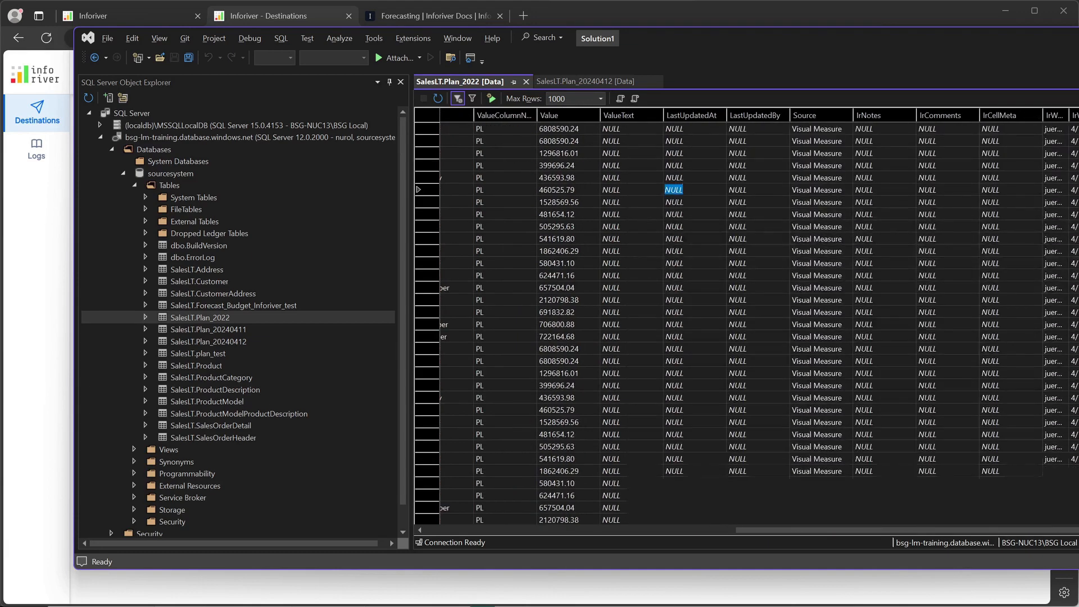
{"action": "left_click", "coordinate": [1074, 129]}
{"action": "left_click", "coordinate": [1074, 165]}
{"action": "left_click", "coordinate": [1074, 202]}
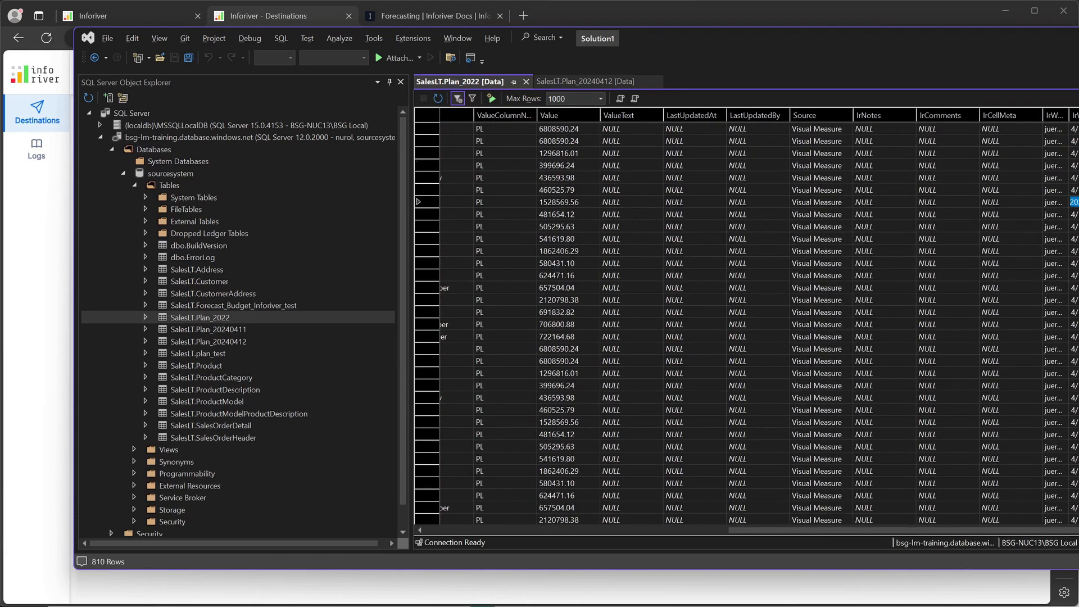
{"action": "left_click", "coordinate": [1074, 263]}
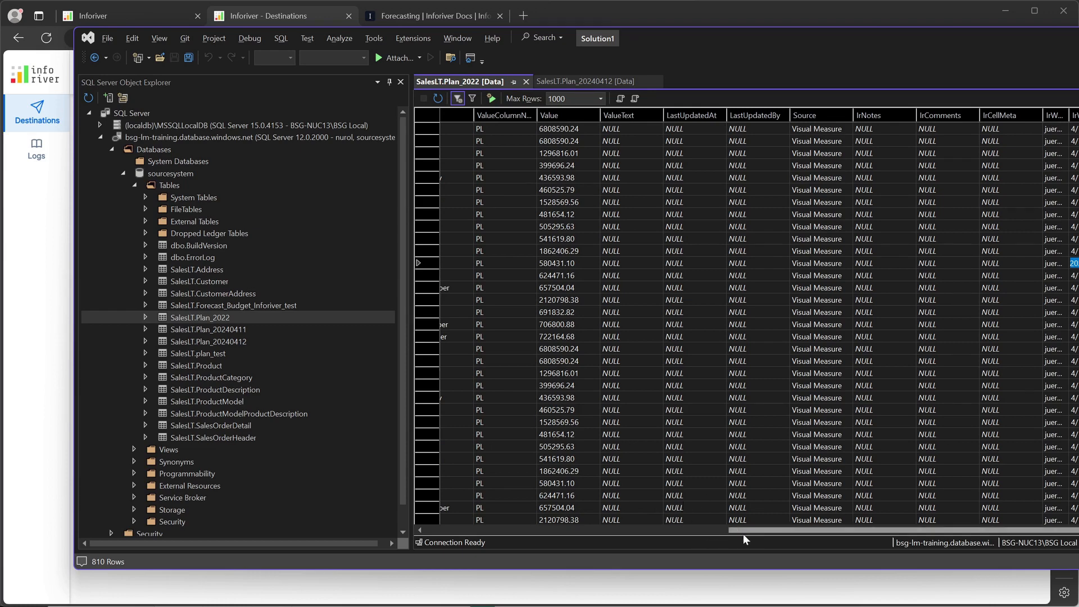
{"action": "left_click_drag", "start_coordinate": [743, 534], "coordinate": [575, 535]}
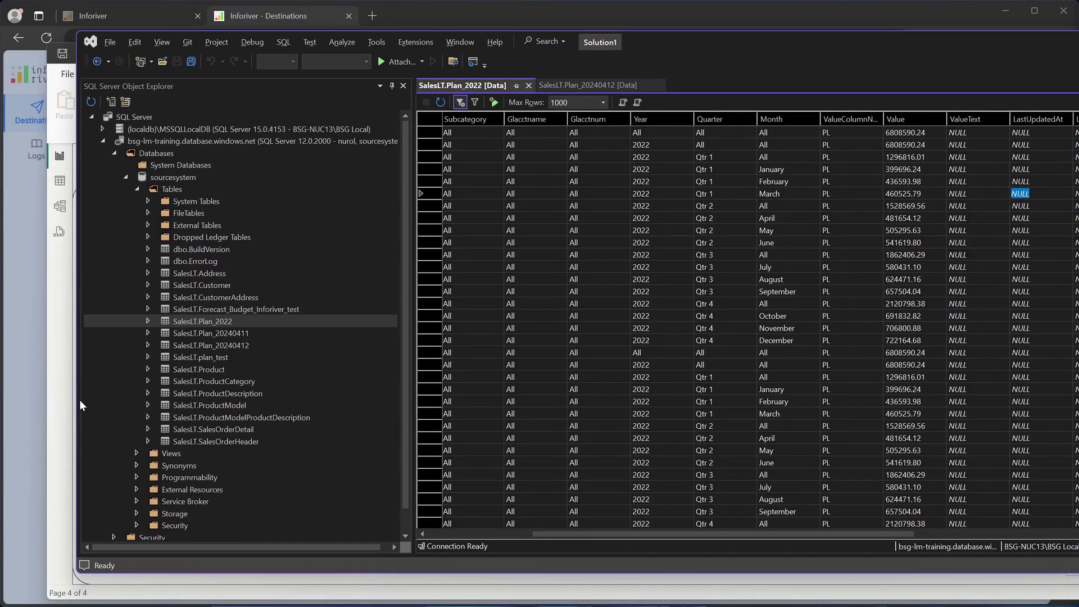
Step: Switch back to Power BI Desktop, leave focus mode and connect to the SQL Server bsg-lm-training.database.windows.net in Import mode
{"action": "left_click", "coordinate": [66, 383]}
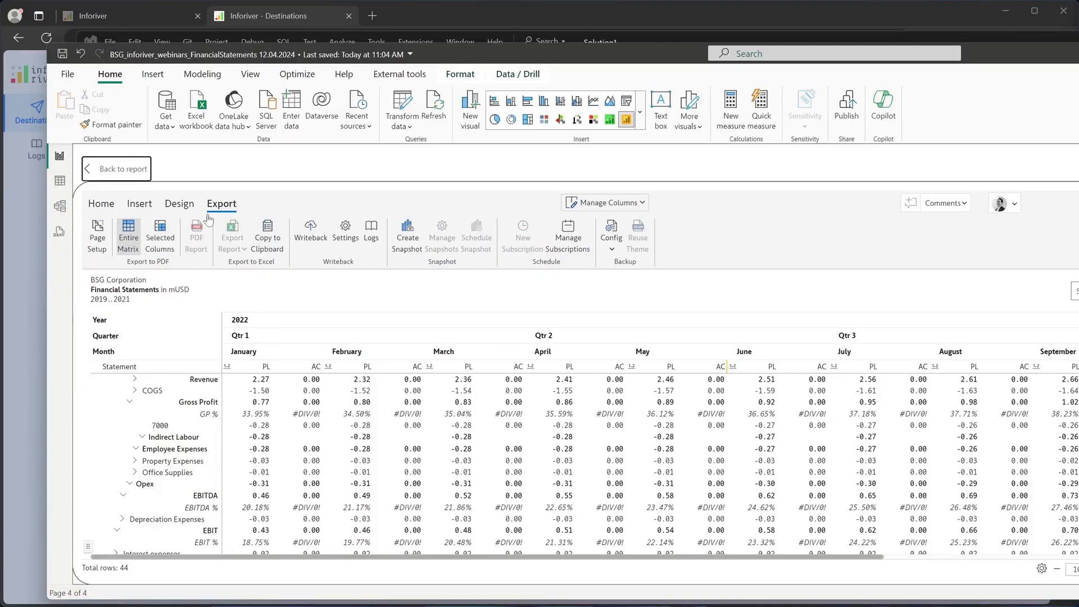
{"action": "left_click", "coordinate": [137, 171]}
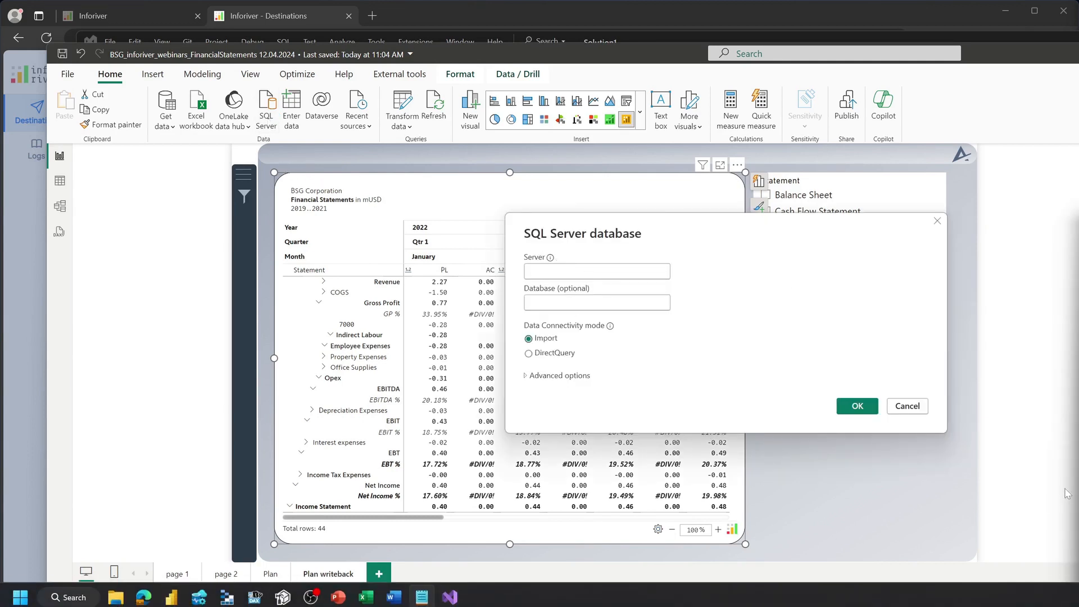
{"action": "type", "text": "bsg-lm-training.database.windows.net"}
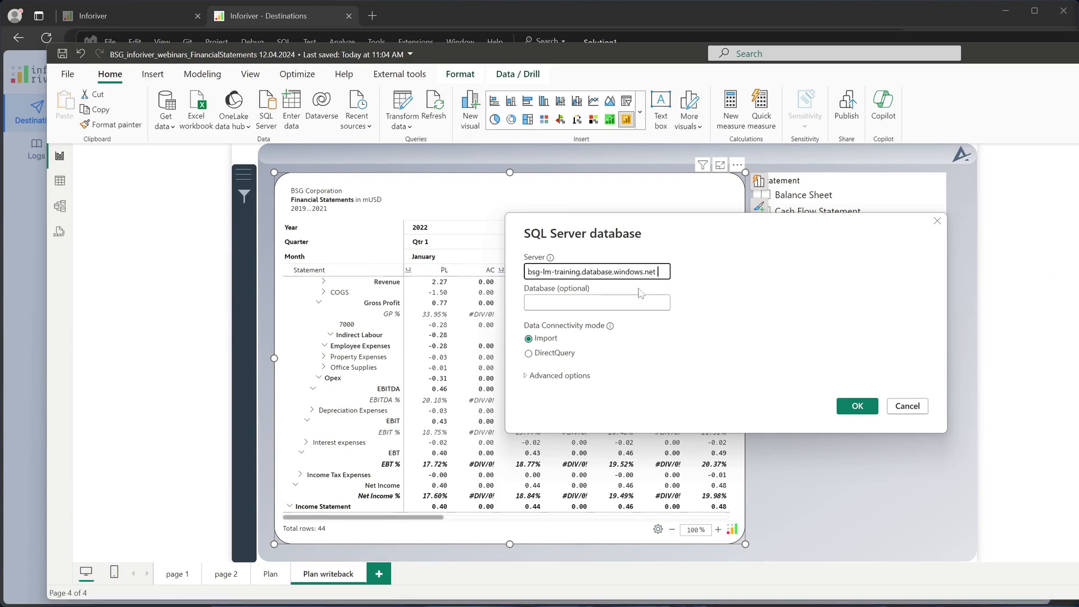
{"action": "left_click", "coordinate": [854, 409]}
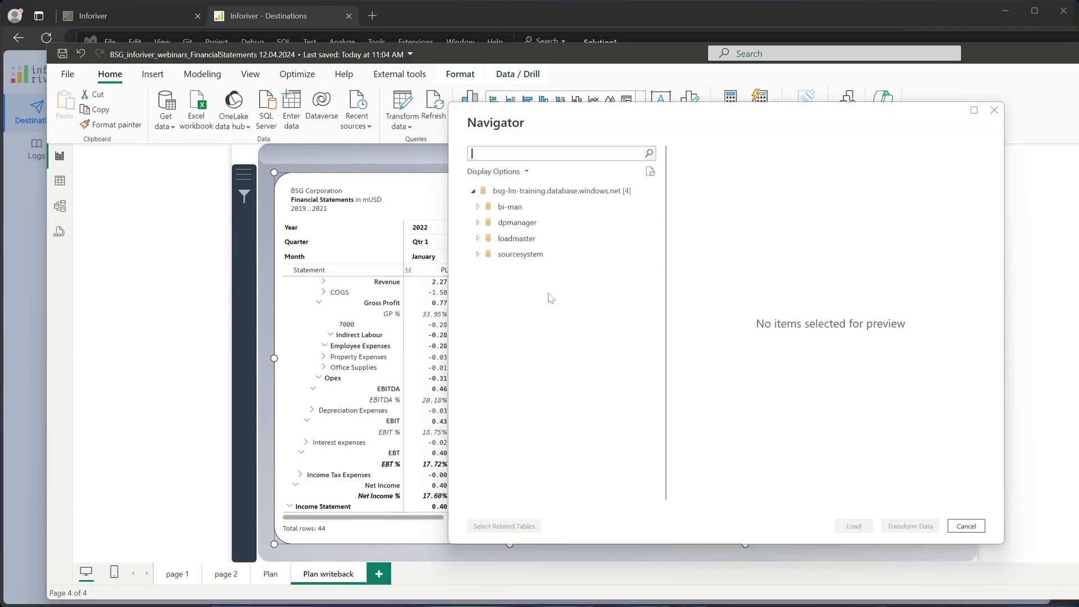
Step: Load the SalesLT.Plan_2022 table from the sourcesystem database into the report
{"action": "left_click", "coordinate": [479, 254]}
{"action": "scroll", "coordinate": [590, 394], "scroll_direction": "down", "scroll_amount": 5}
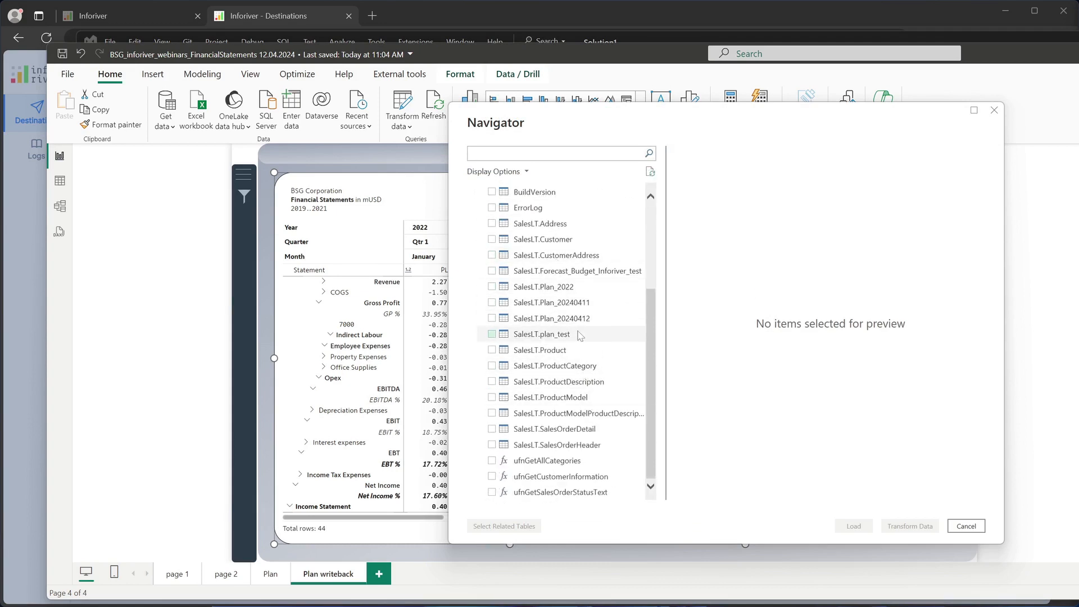
{"action": "left_click", "coordinate": [492, 287]}
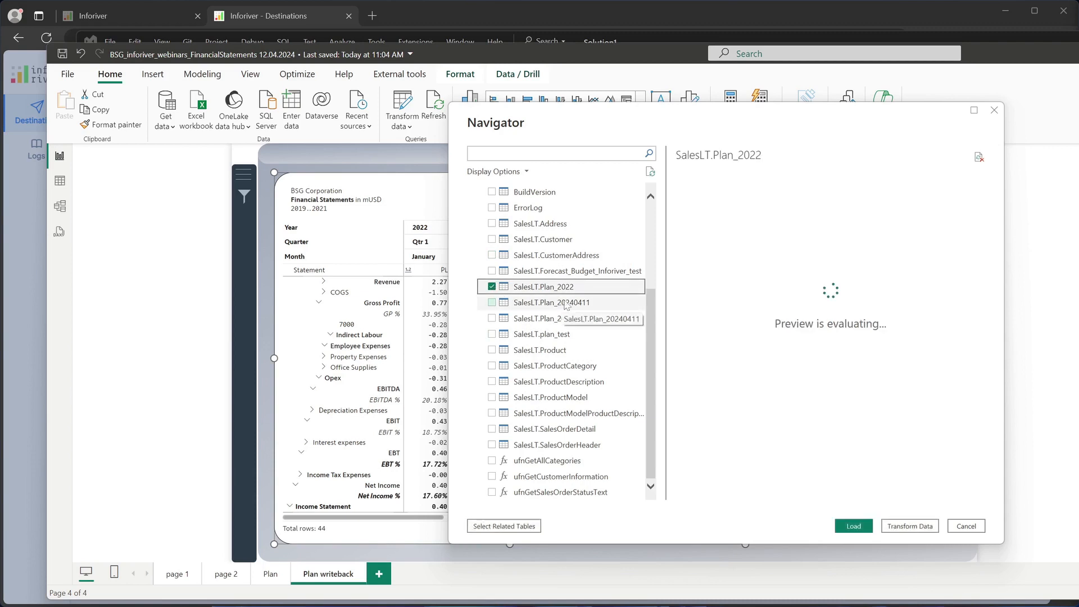
{"action": "left_click", "coordinate": [844, 526]}
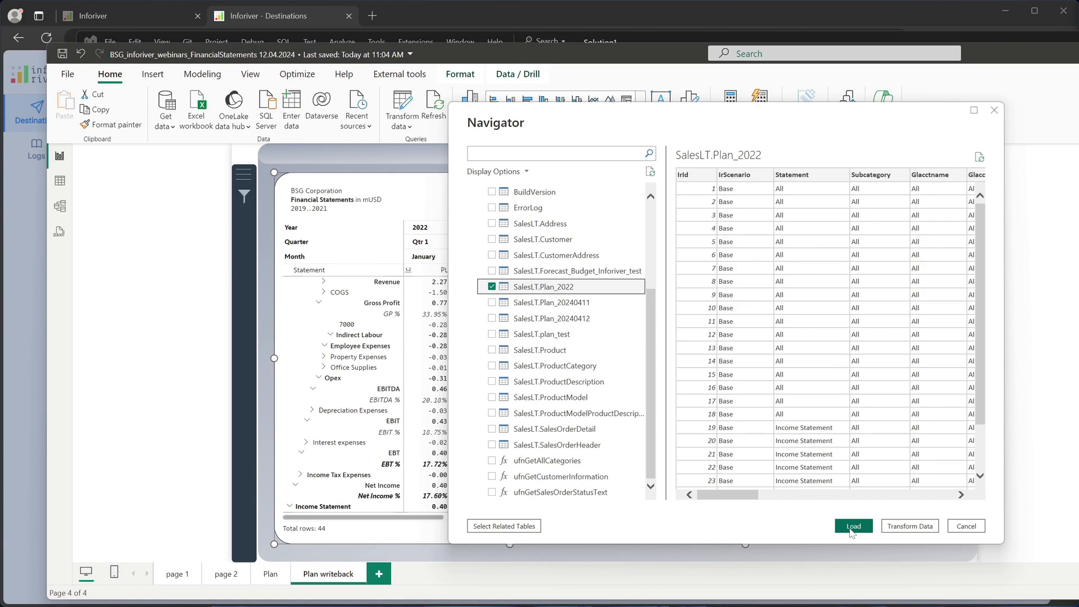
{"action": "left_click", "coordinate": [852, 528]}
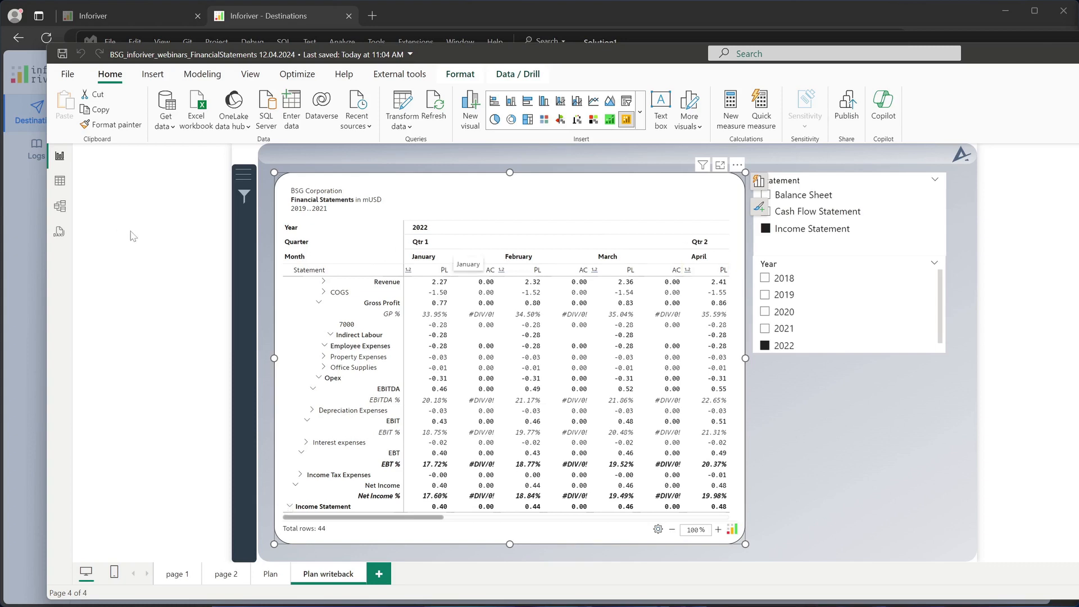
Step: Show the model's table relationships and shift the Plan_2022 table slightly away from FactGLTransactions
{"action": "left_click", "coordinate": [811, 481]}
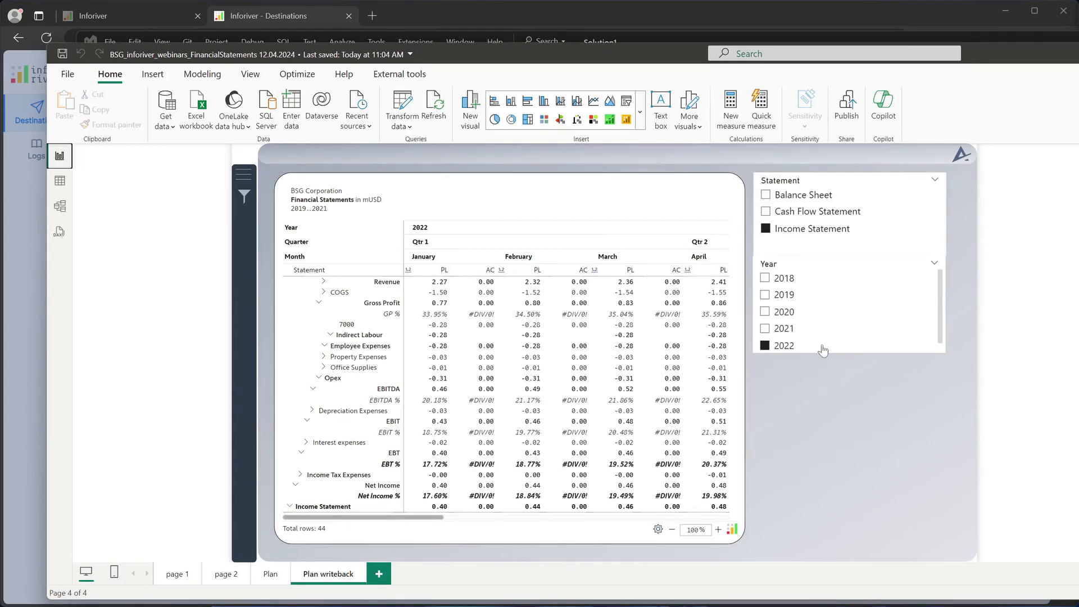
{"action": "left_click", "coordinate": [60, 206]}
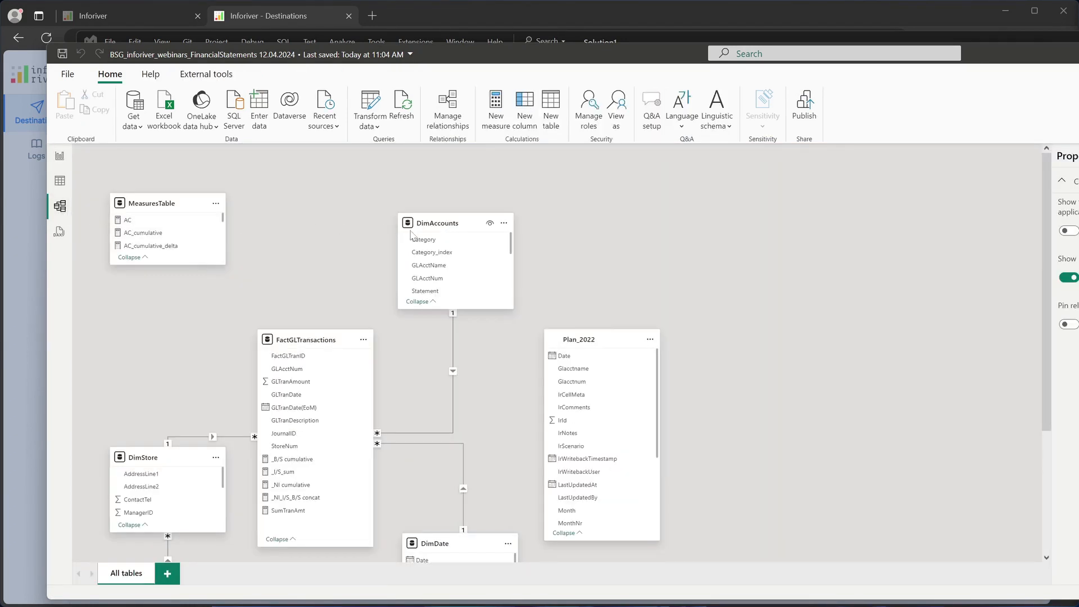
{"action": "scroll", "coordinate": [743, 311], "scroll_direction": "down", "scroll_amount": 3}
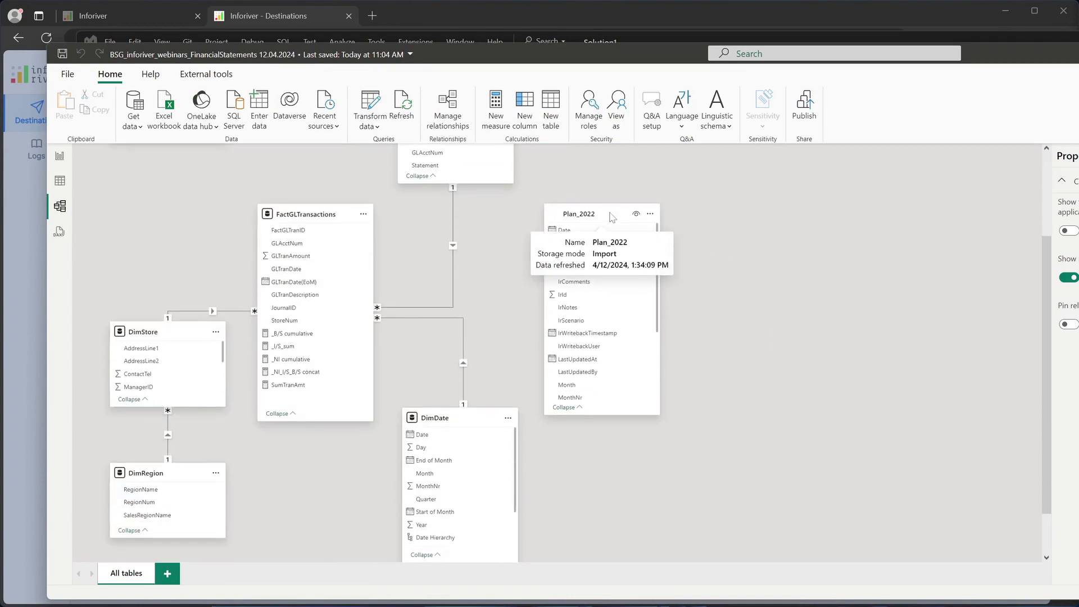
{"action": "left_click_drag", "start_coordinate": [612, 217], "coordinate": [620, 219]}
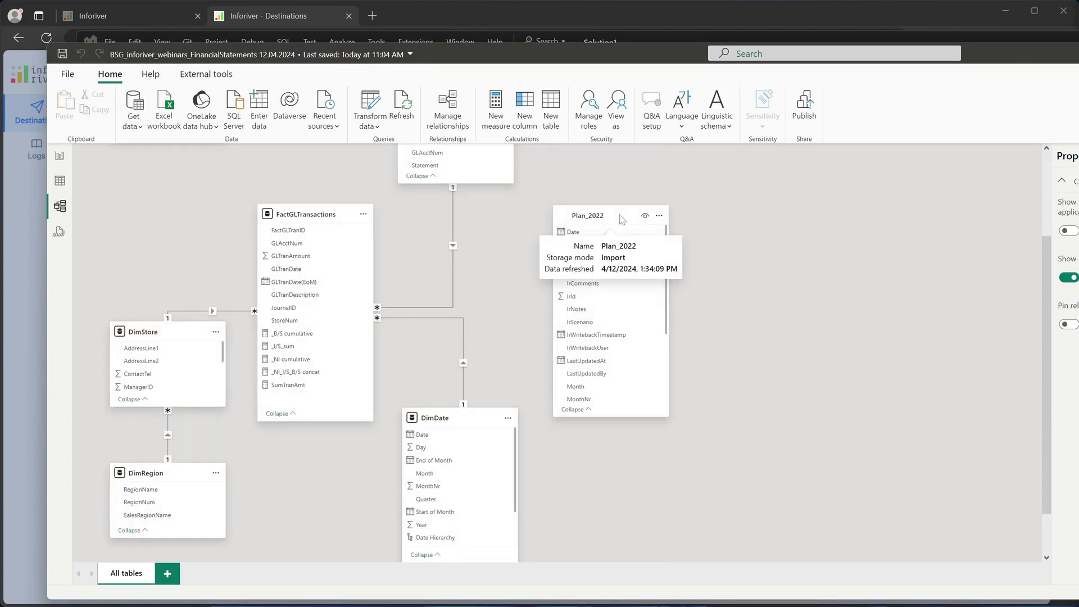
Step: Create a relationship between the Date column of Plan_2022 and the Date column of DimDate
{"action": "scroll", "coordinate": [722, 289], "scroll_direction": "up", "scroll_amount": 2}
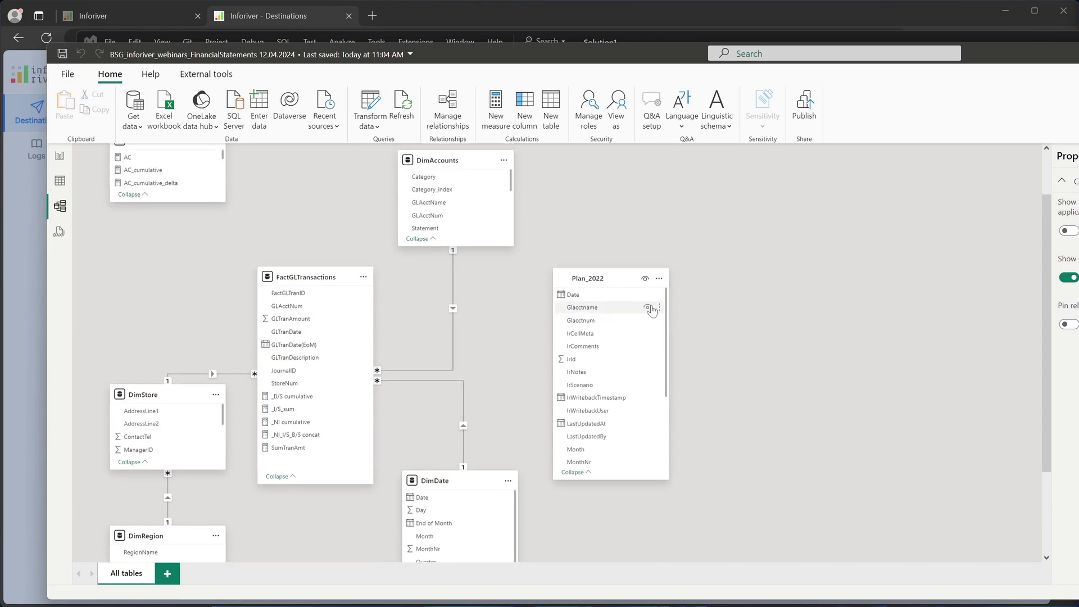
{"action": "left_click", "coordinate": [613, 295]}
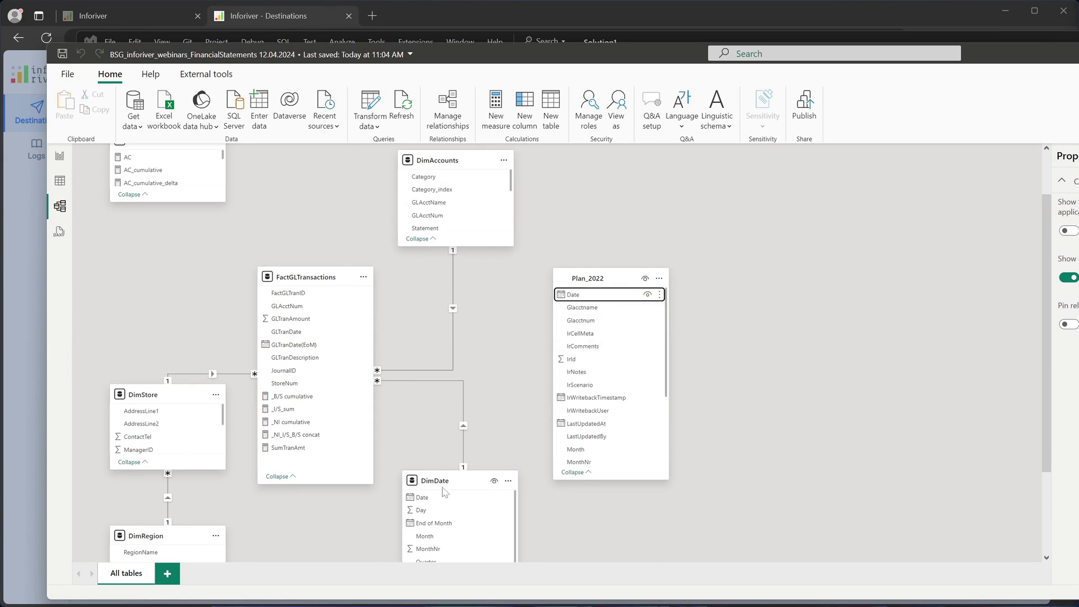
{"action": "left_click_drag", "start_coordinate": [579, 295], "coordinate": [438, 506]}
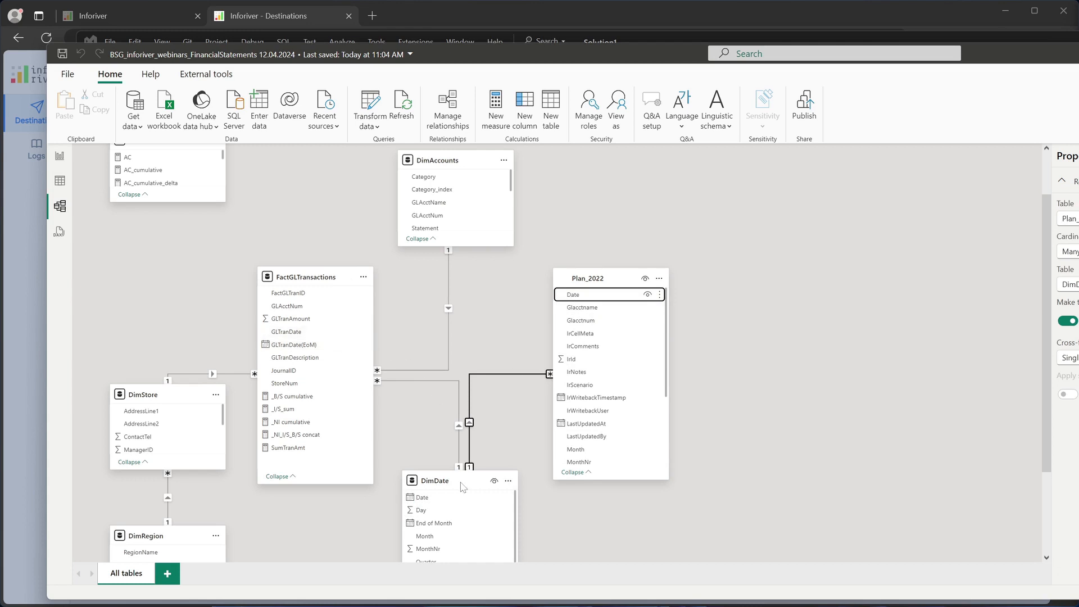
{"action": "scroll", "coordinate": [496, 302], "scroll_direction": "up", "scroll_amount": 1}
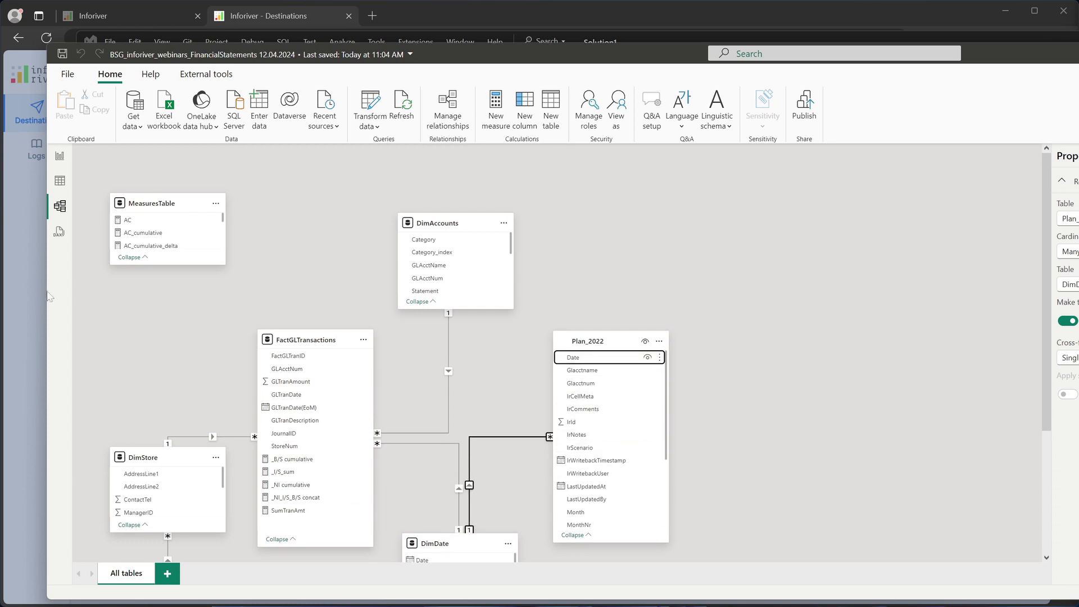
Step: Create a relationship between the Glacctnum column of Plan_2022 and the GLAcctNum column of DimAccounts
{"action": "left_click", "coordinate": [59, 156]}
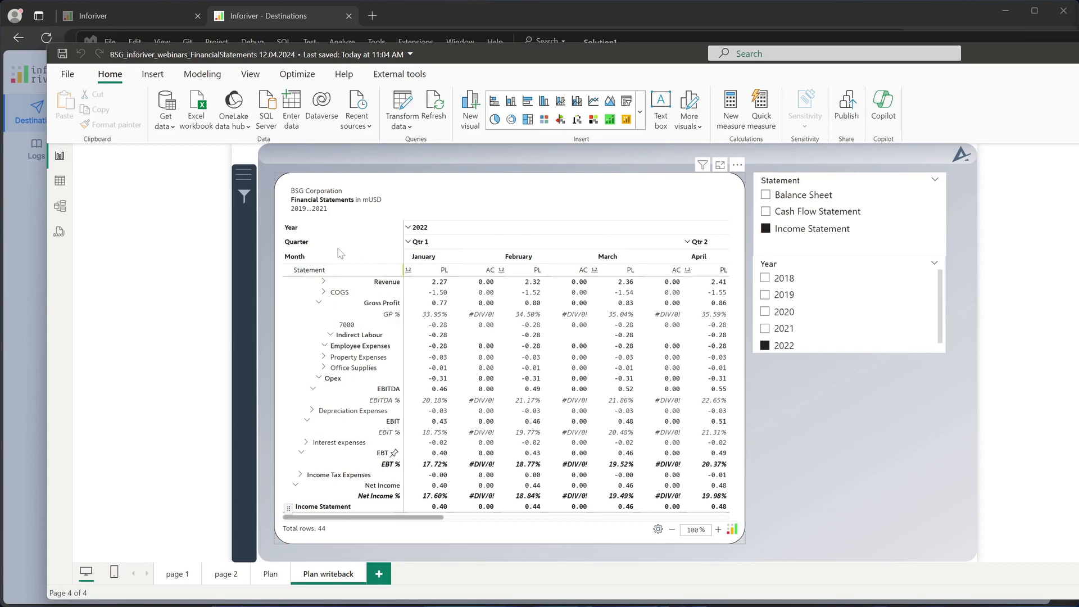
{"action": "left_click", "coordinate": [62, 206]}
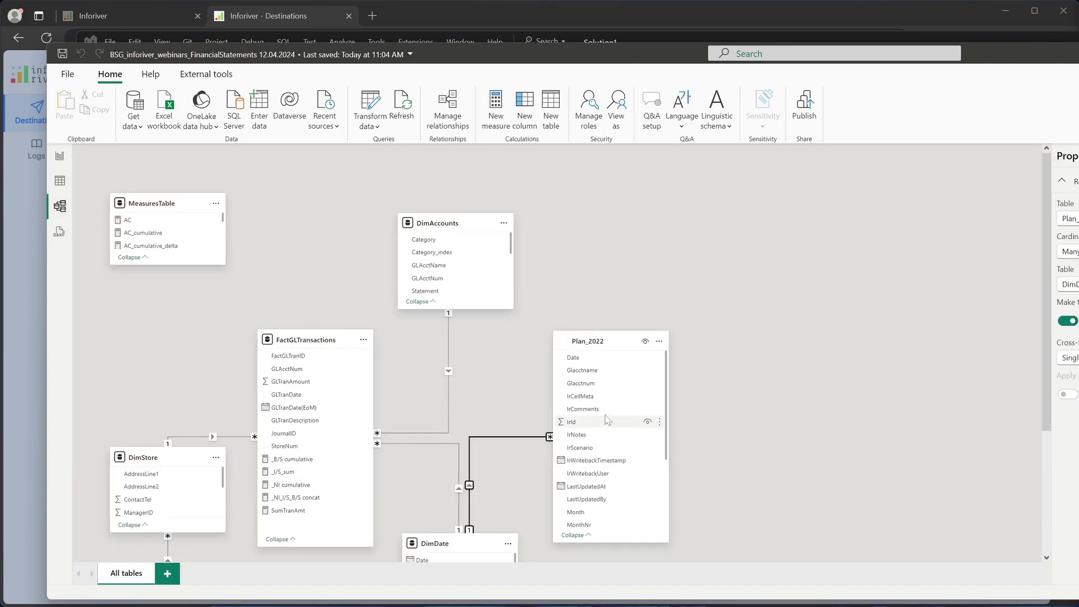
{"action": "left_click", "coordinate": [597, 384]}
{"action": "left_click_drag", "start_coordinate": [598, 384], "coordinate": [451, 279]}
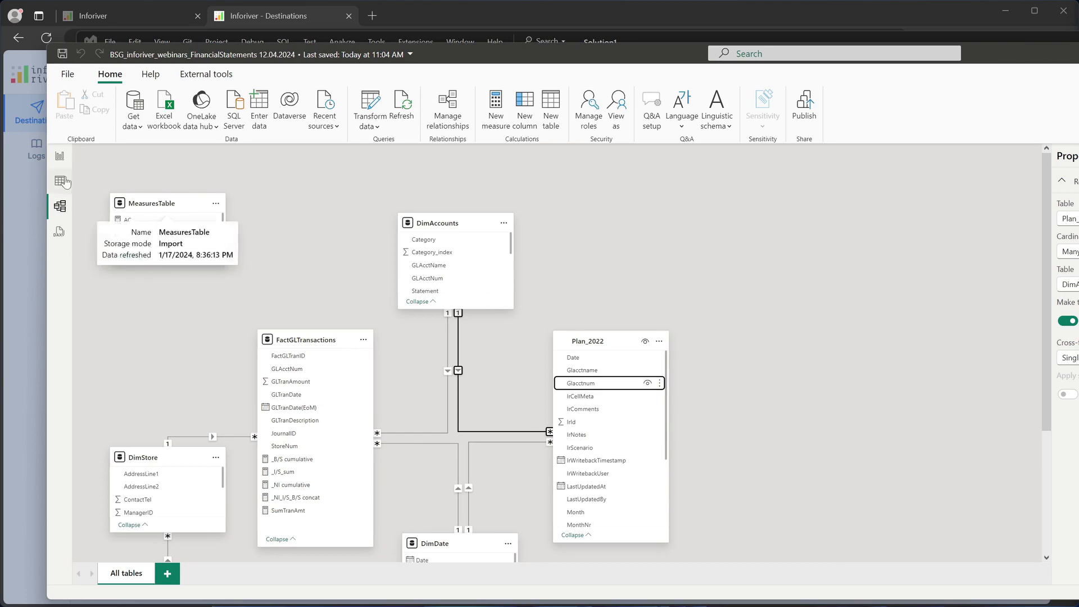
Step: In the report's Financial Statements matrix, collapse all column levels to years and clear the 2022 selection in the Year slicer
{"action": "left_click", "coordinate": [60, 157]}
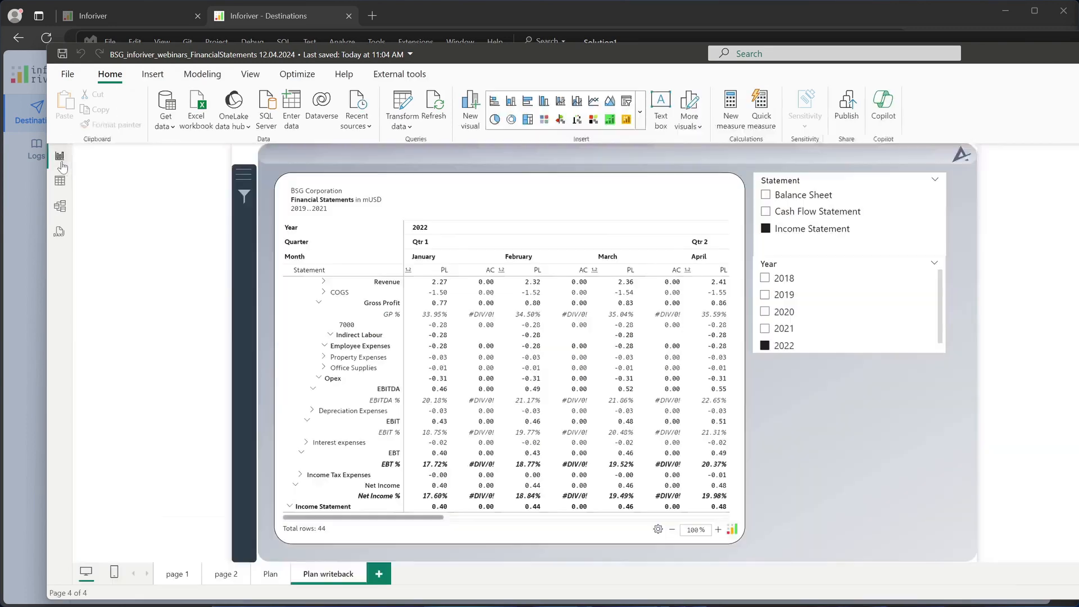
{"action": "left_click", "coordinate": [478, 204]}
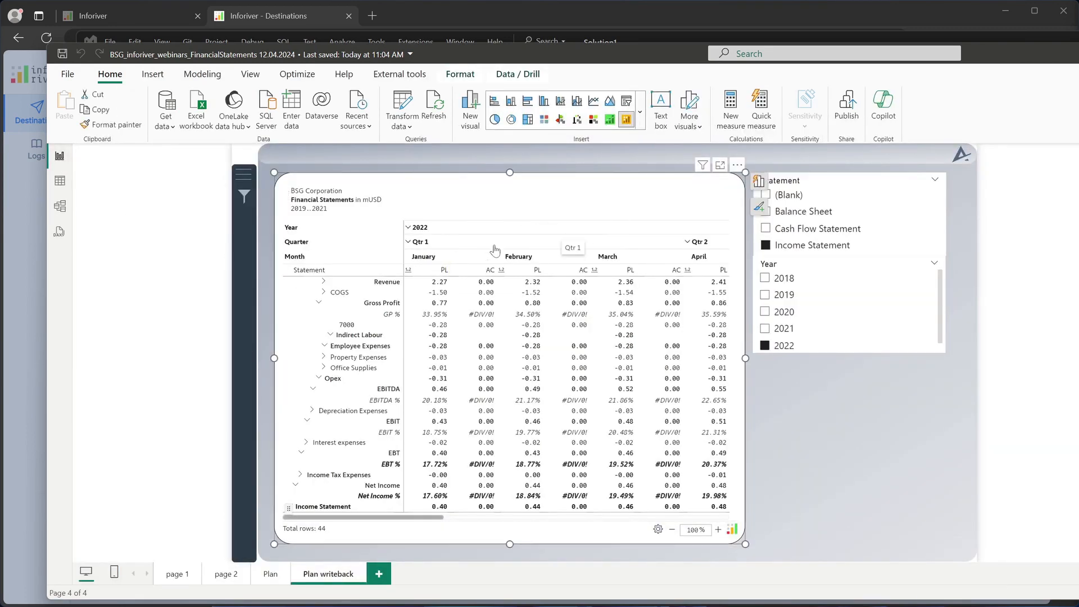
{"action": "right_click", "coordinate": [454, 230]}
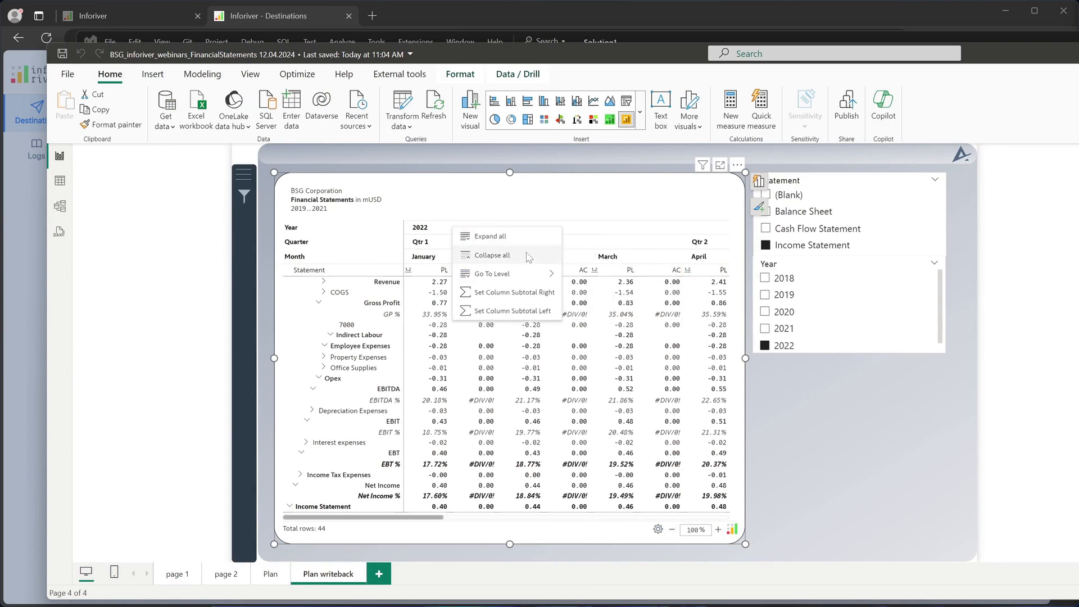
{"action": "left_click", "coordinate": [528, 256]}
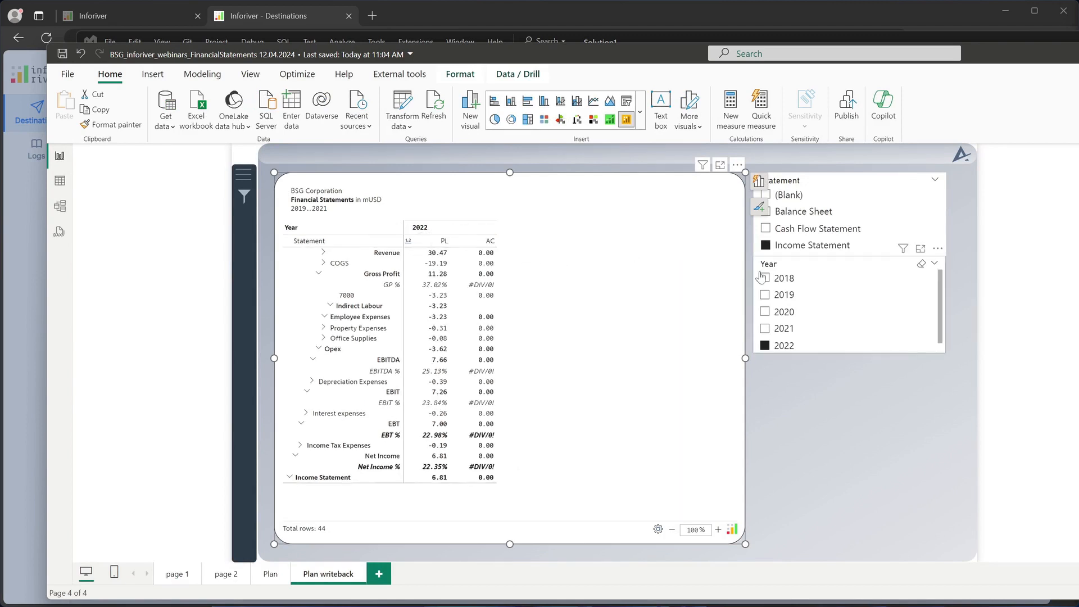
{"action": "left_click", "coordinate": [765, 346]}
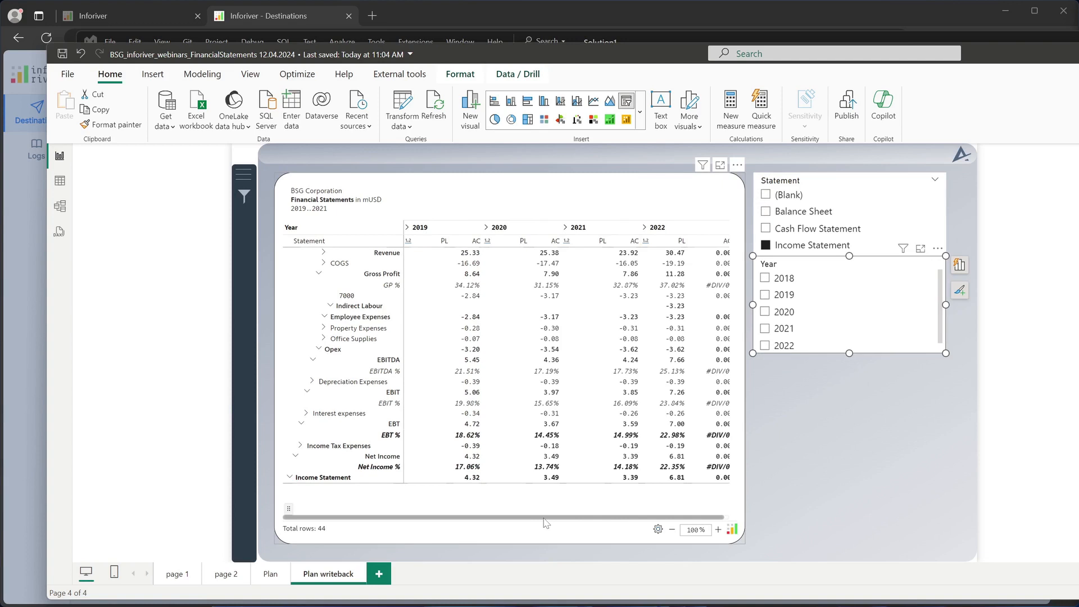
{"action": "left_click_drag", "start_coordinate": [550, 517], "coordinate": [593, 516]}
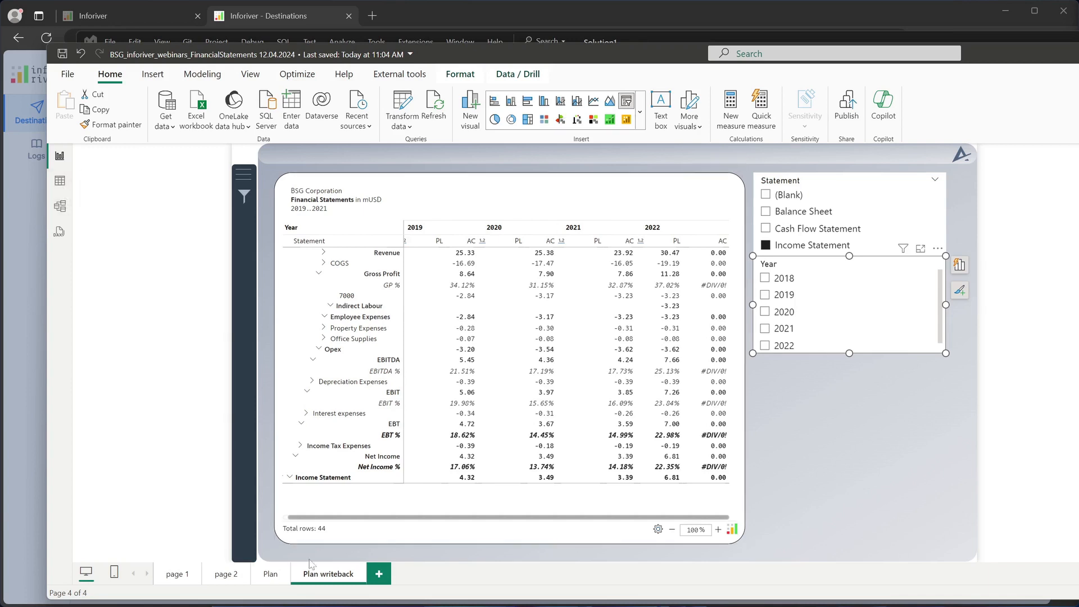
Step: Add a new report page and place a column chart showing AC by Year across its upper area
{"action": "left_click", "coordinate": [379, 573]}
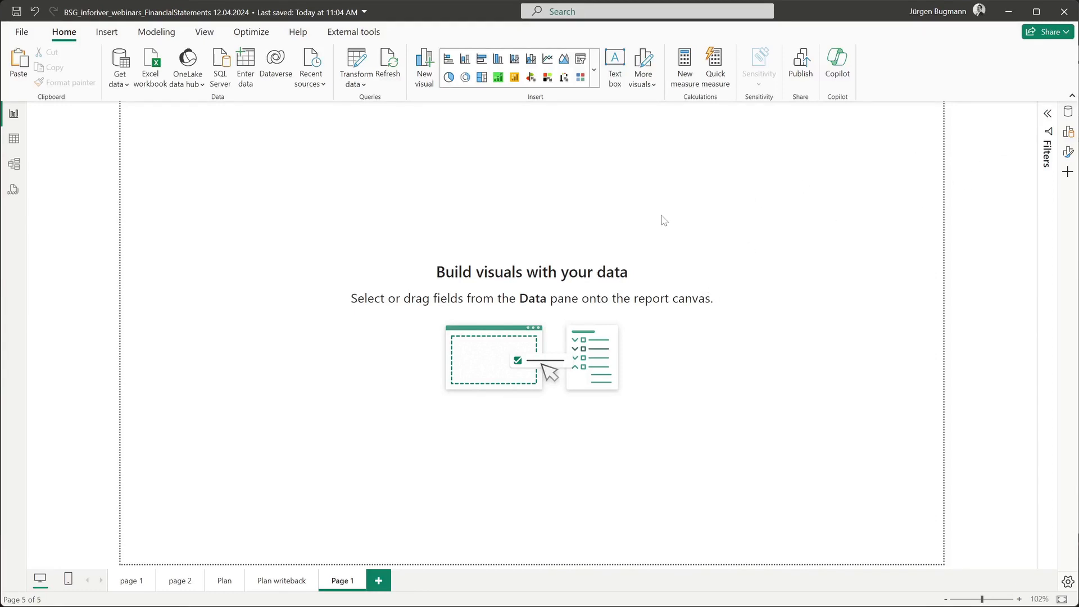
{"action": "key", "text": "ctrl+v"}
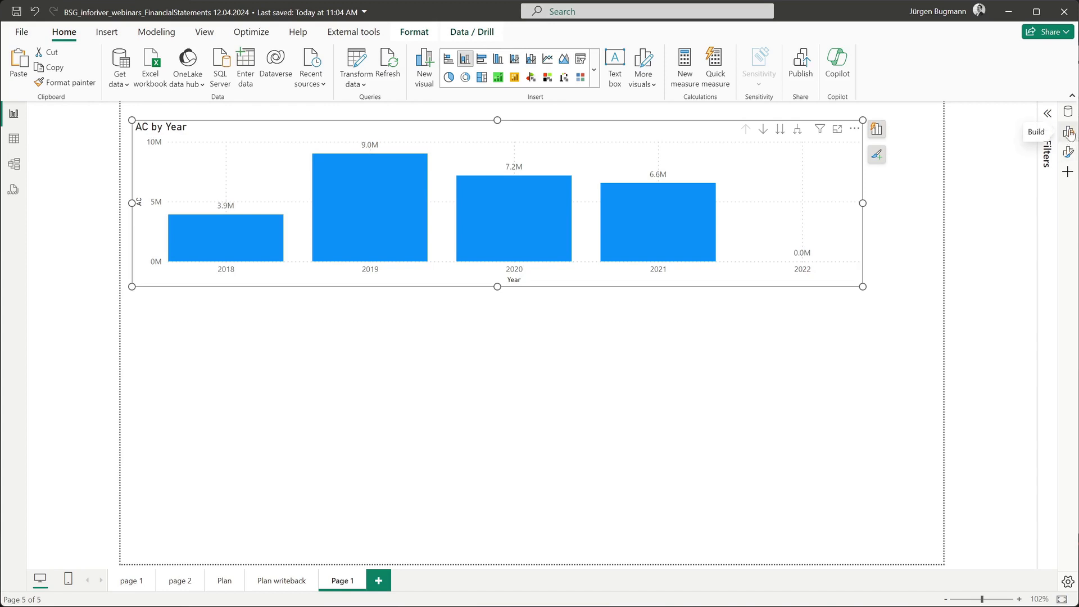
{"action": "left_click", "coordinate": [794, 308]}
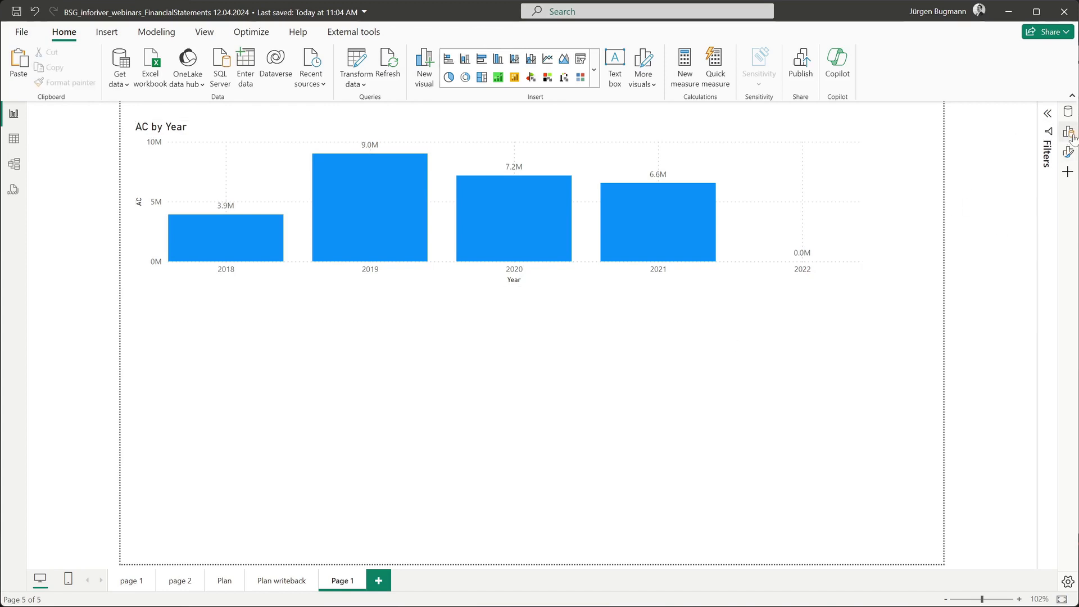
Step: Insert a slicer below the chart and populate it with the Statement field from DimAccounts
{"action": "left_click", "coordinate": [1070, 133]}
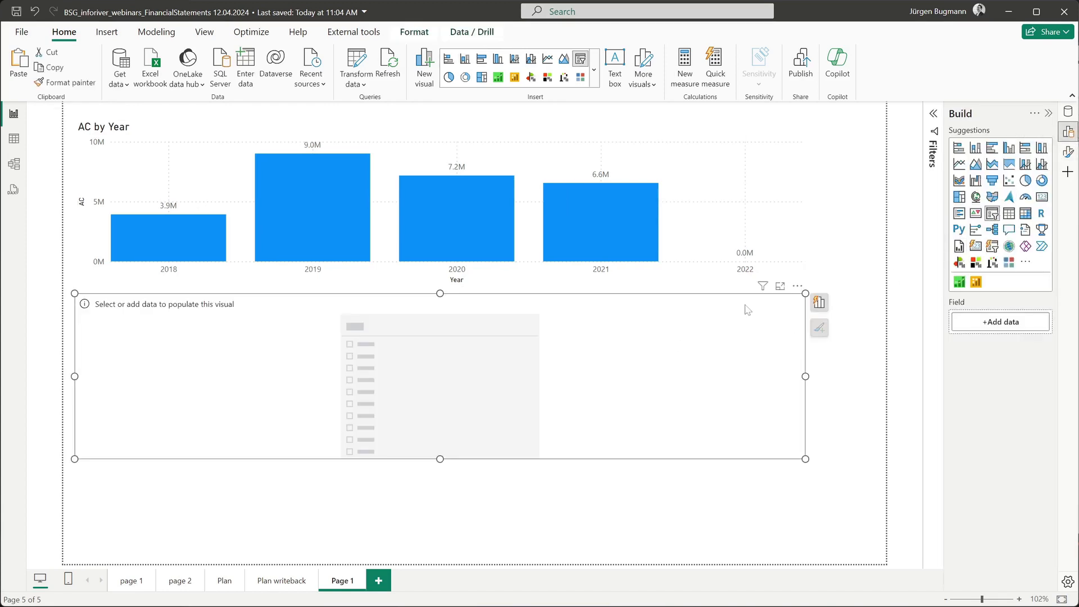
{"action": "left_click", "coordinate": [992, 214]}
{"action": "left_click", "coordinate": [1069, 152]}
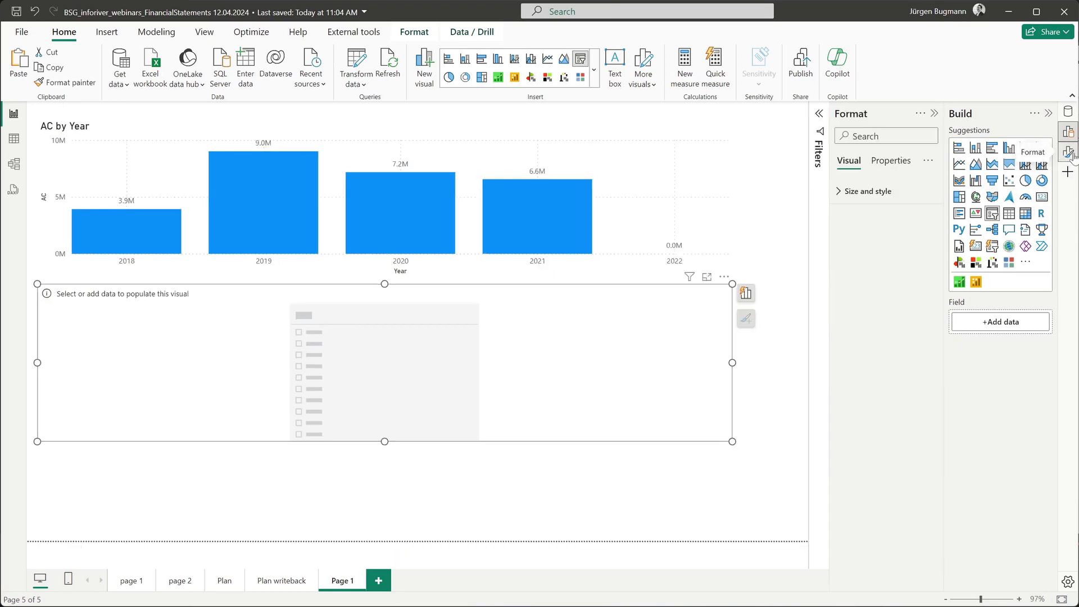
{"action": "left_click", "coordinate": [1069, 153]}
{"action": "left_click", "coordinate": [1068, 111]}
{"action": "scroll", "coordinate": [989, 337], "scroll_direction": "down", "scroll_amount": 5}
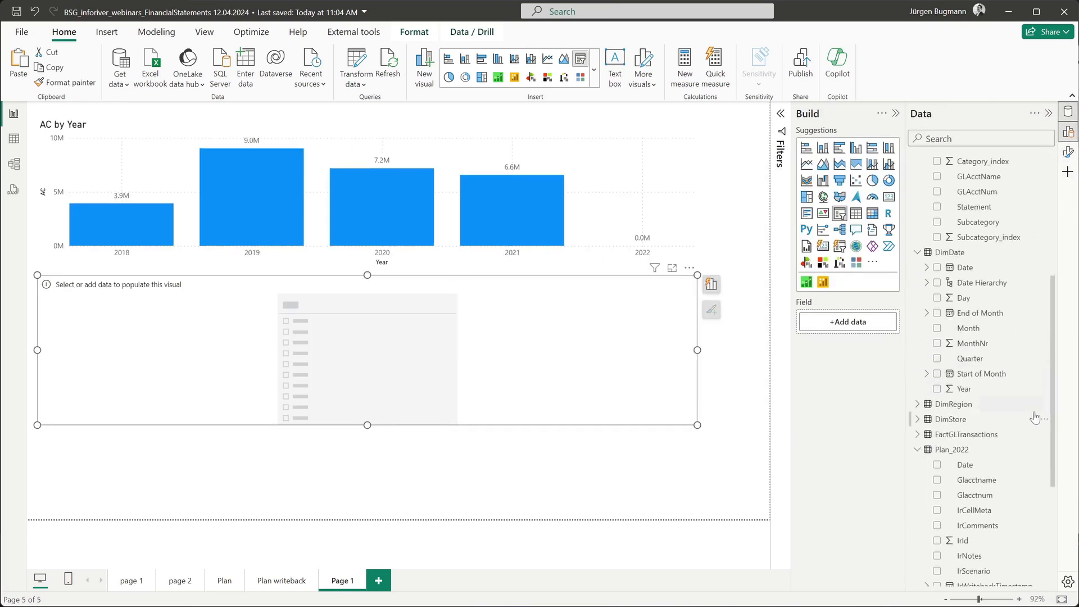
{"action": "left_click", "coordinate": [937, 265]}
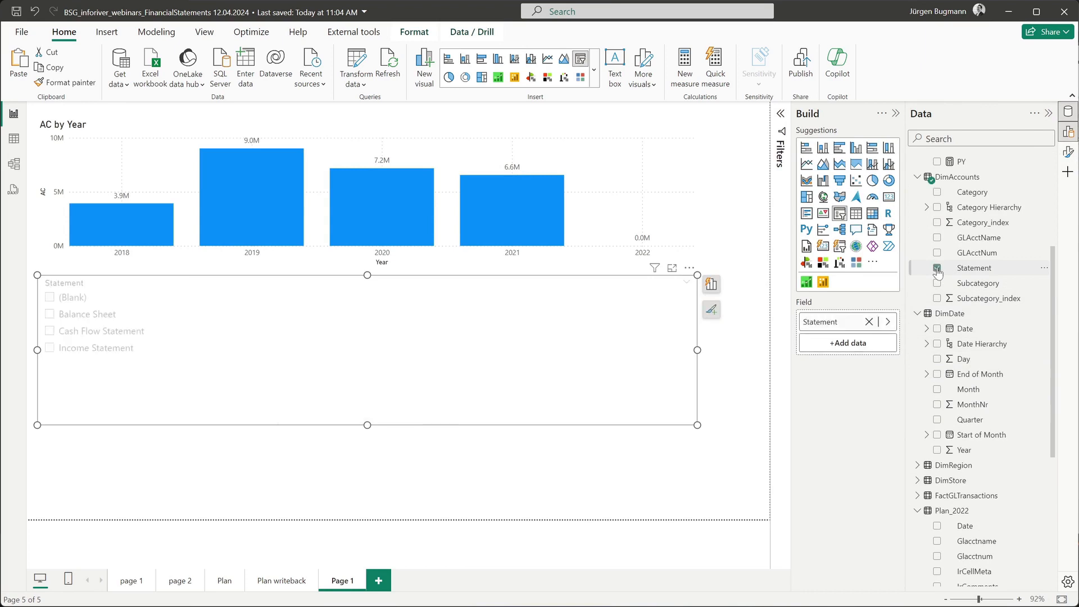
Step: Filter the page to Income Statement with the Statement slicer and reduce the slicer's height to fit its options
{"action": "left_click", "coordinate": [50, 348]}
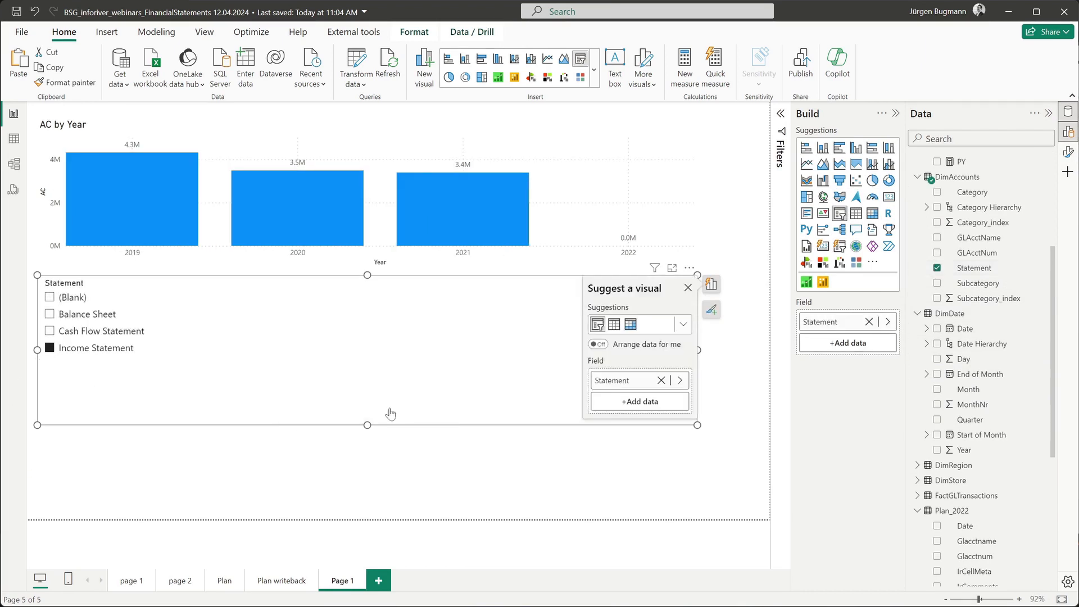
{"action": "left_click_drag", "start_coordinate": [367, 423], "coordinate": [354, 360]}
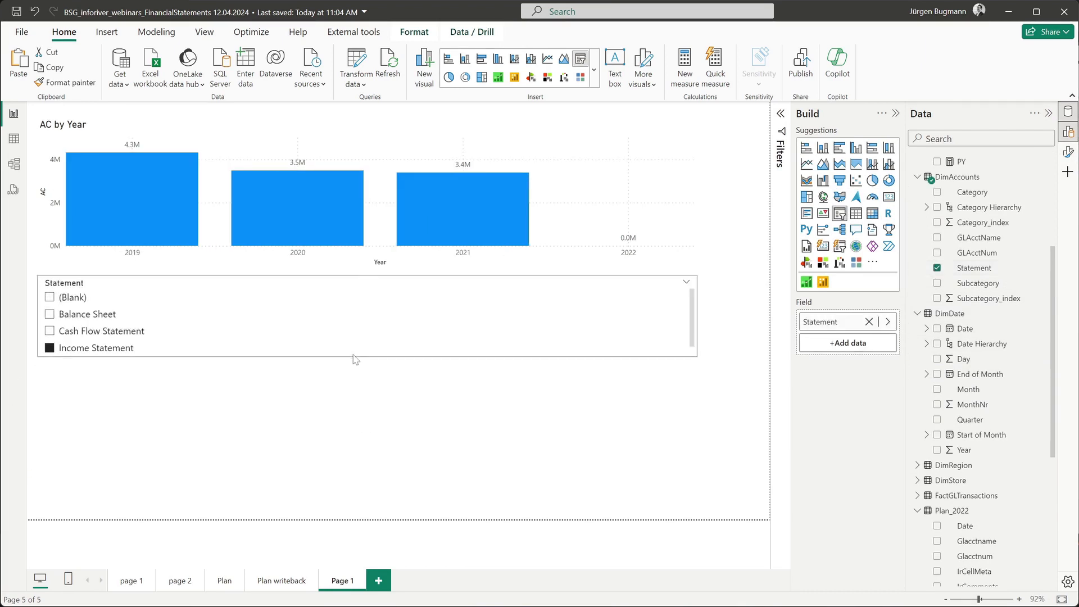
{"action": "left_click", "coordinate": [313, 419]}
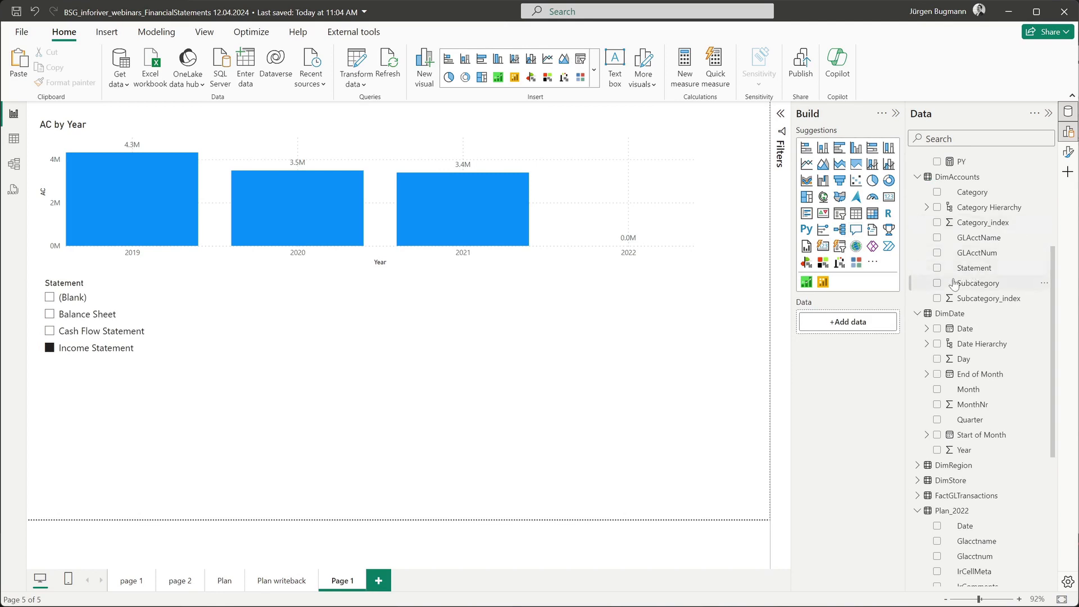
Step: Add a GLAcctName slicer from DimAccounts beneath the Statement slicer and select Revenue in it
{"action": "left_click_drag", "start_coordinate": [964, 242], "coordinate": [185, 476]}
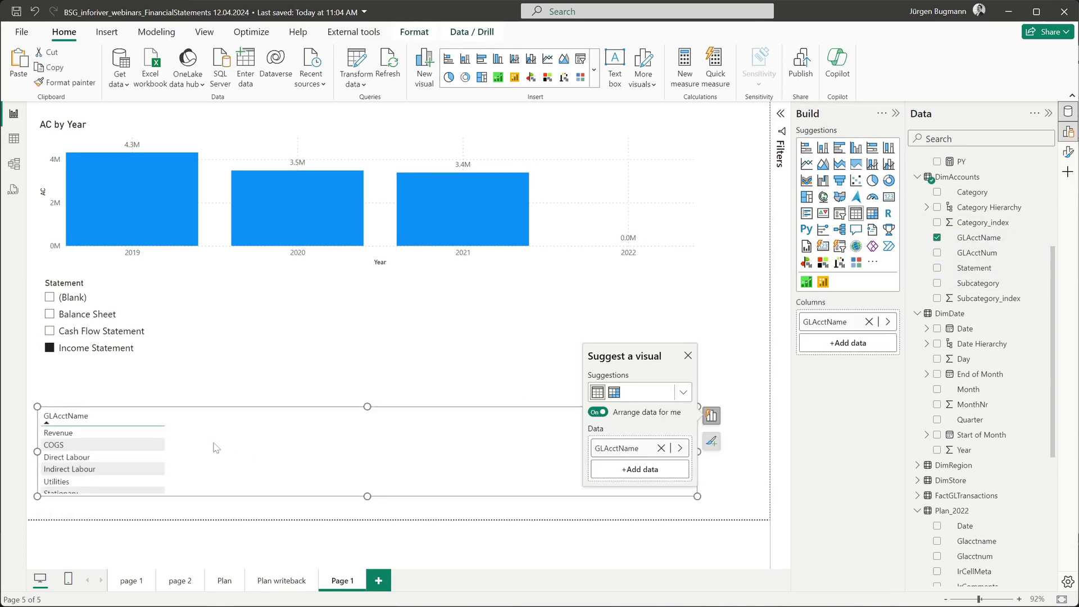
{"action": "left_click", "coordinate": [839, 214]}
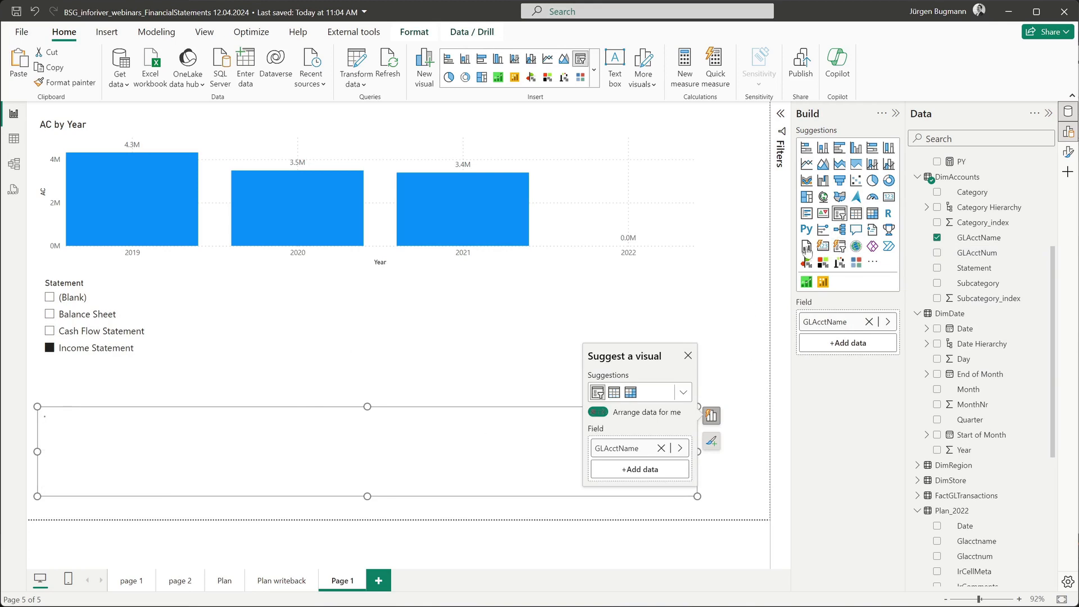
{"action": "left_click", "coordinate": [50, 431]}
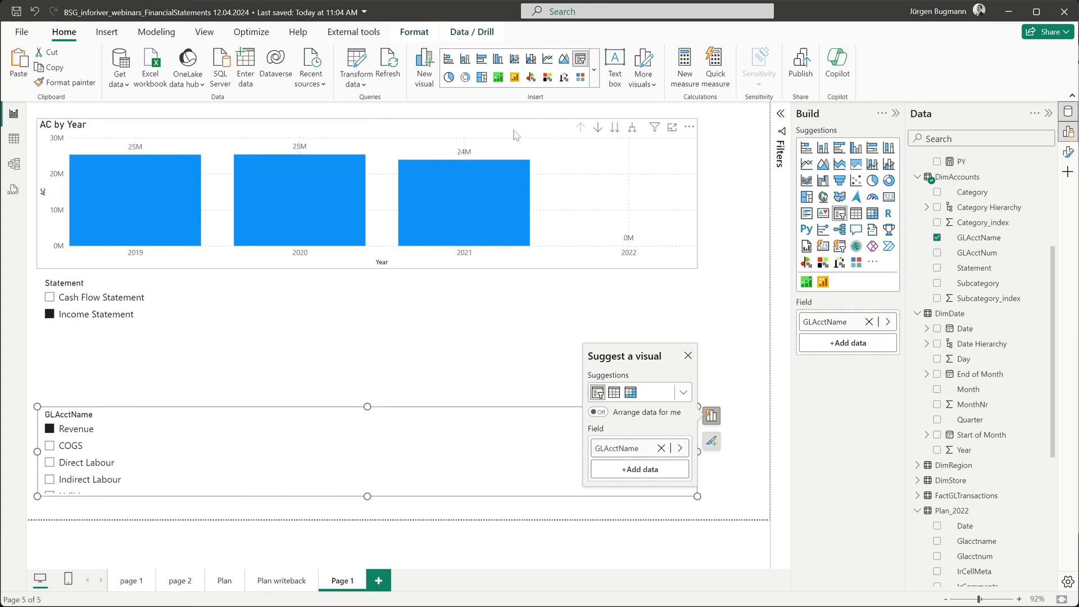
Step: Examine the Value column of Plan_2022 and the formula of the PL measure in MeasuresTable
{"action": "left_click", "coordinate": [551, 163]}
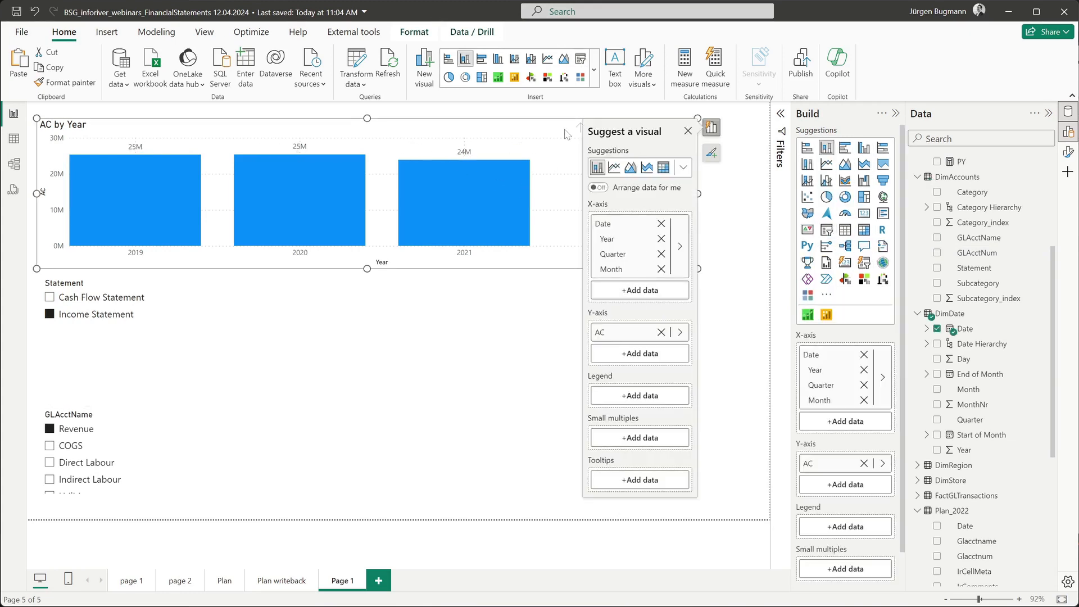
{"action": "left_click", "coordinate": [687, 132]}
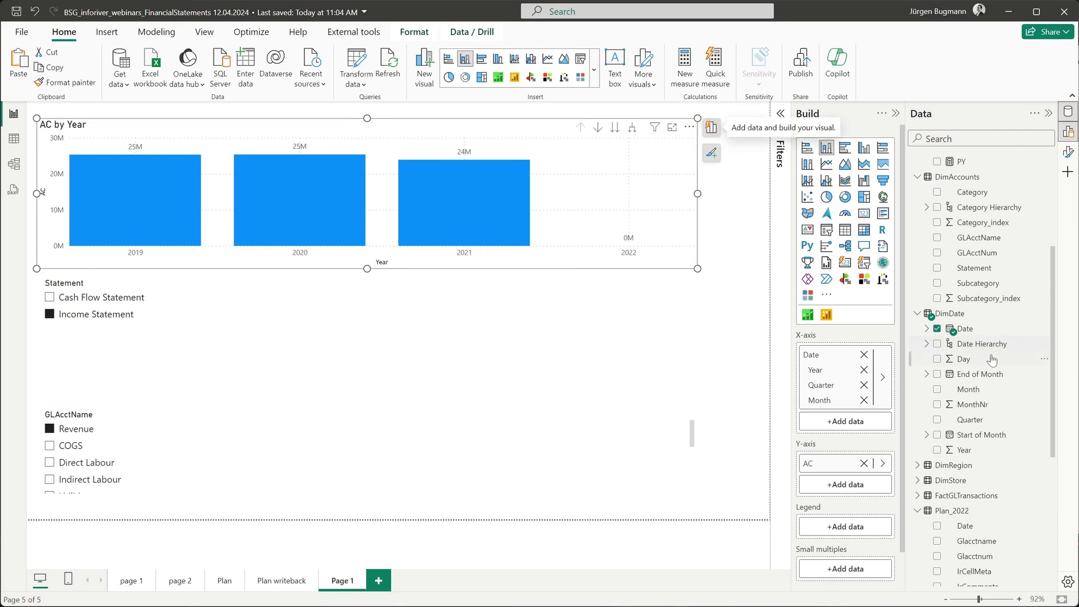
{"action": "scroll", "coordinate": [992, 360], "scroll_direction": "down", "scroll_amount": 5}
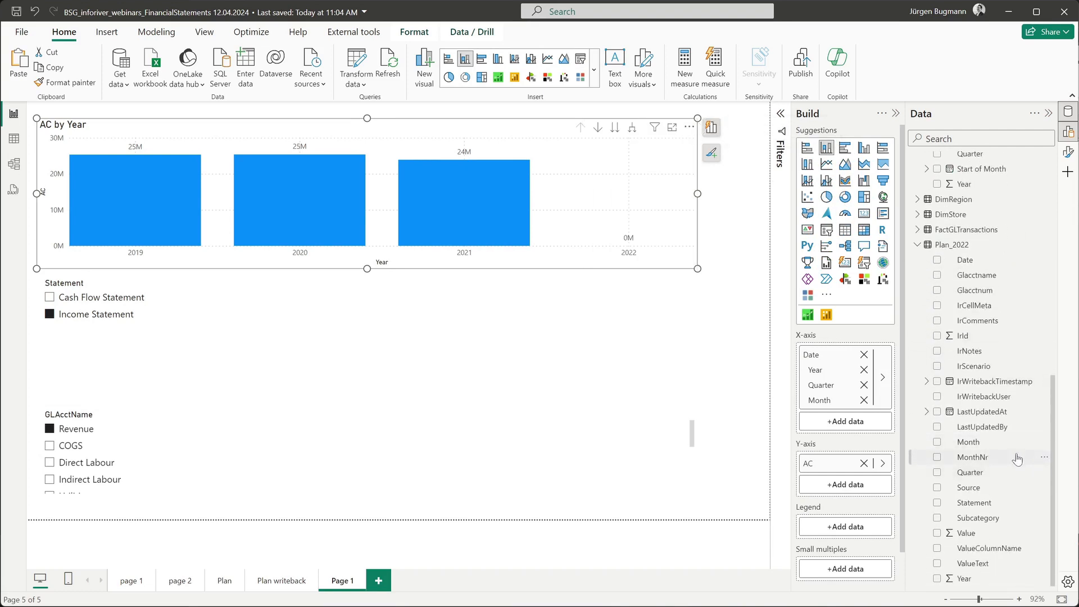
{"action": "left_click", "coordinate": [1003, 536]}
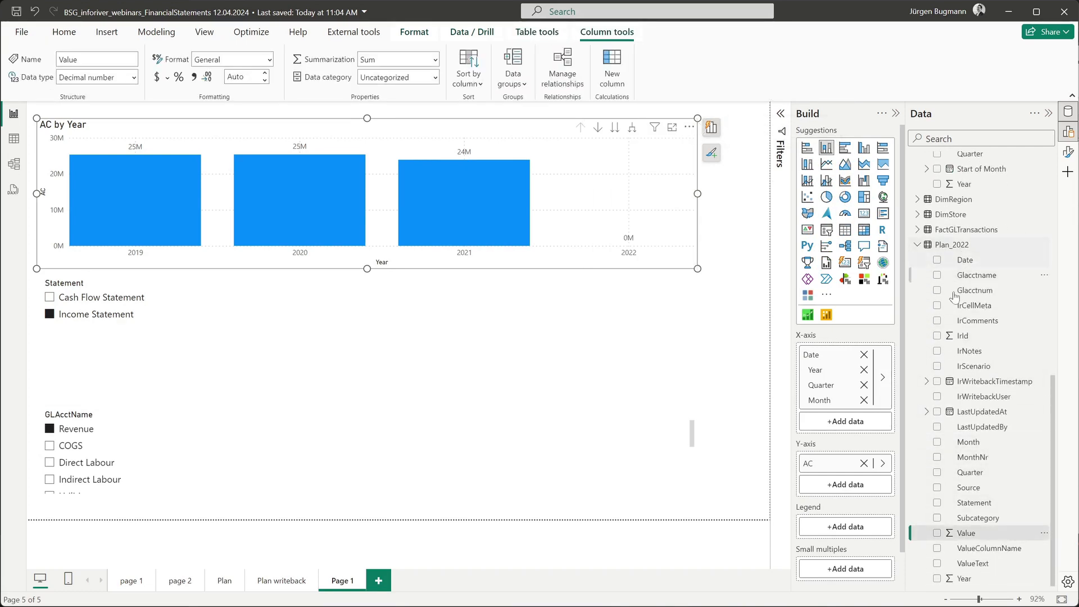
{"action": "scroll", "coordinate": [989, 550], "scroll_direction": "up", "scroll_amount": 10}
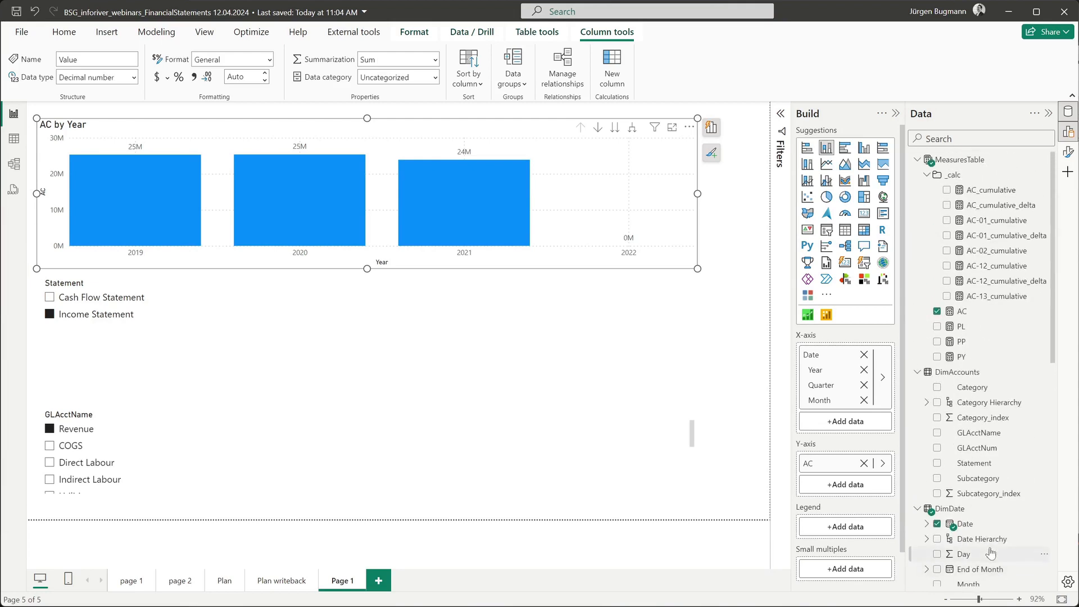
{"action": "left_click", "coordinate": [974, 327]}
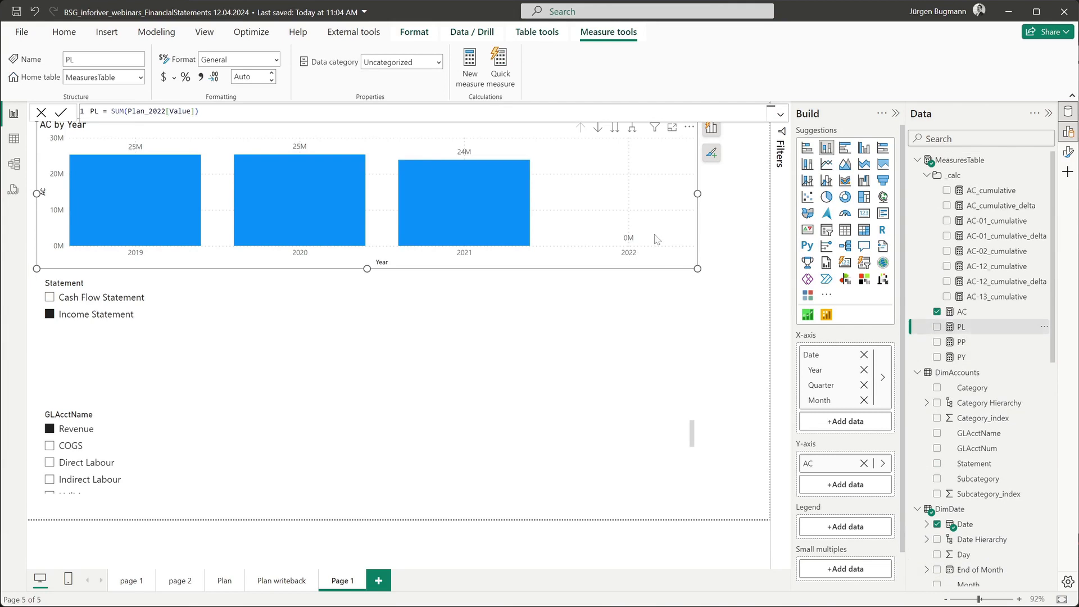
Step: Add the PL measure to the column chart's Y-axis alongside AC and return to the Plan writeback page
{"action": "left_click", "coordinate": [712, 152]}
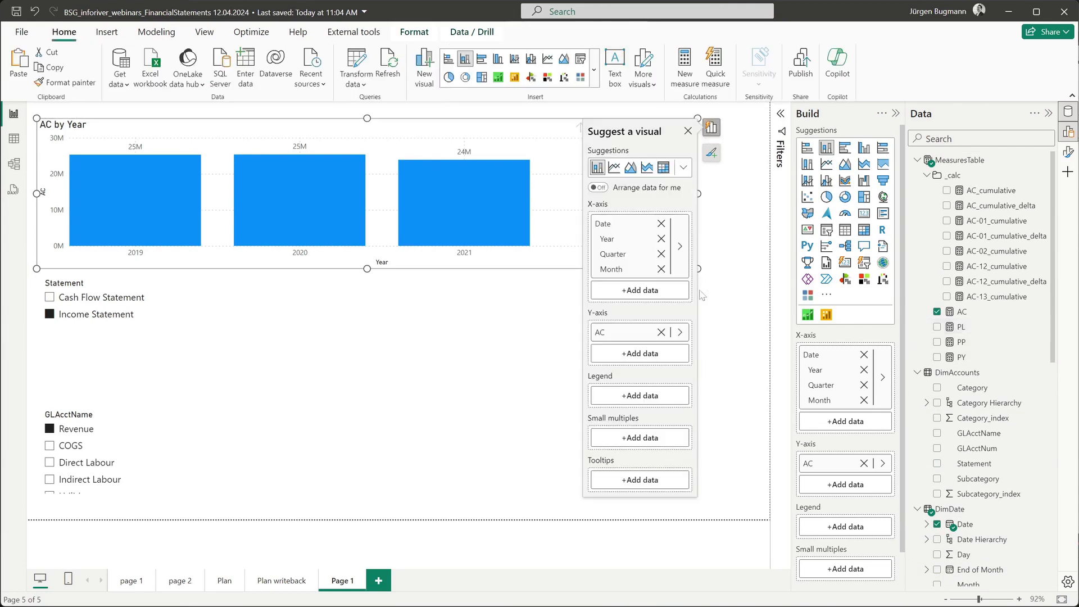
{"action": "left_click", "coordinate": [670, 355]}
{"action": "left_click", "coordinate": [709, 220]}
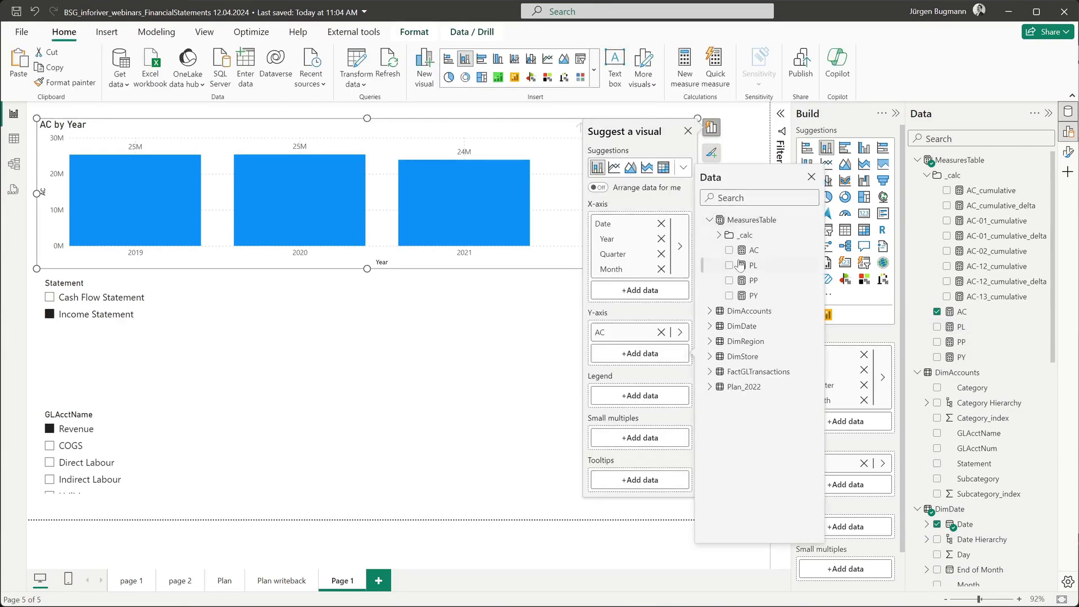
{"action": "left_click", "coordinate": [729, 266]}
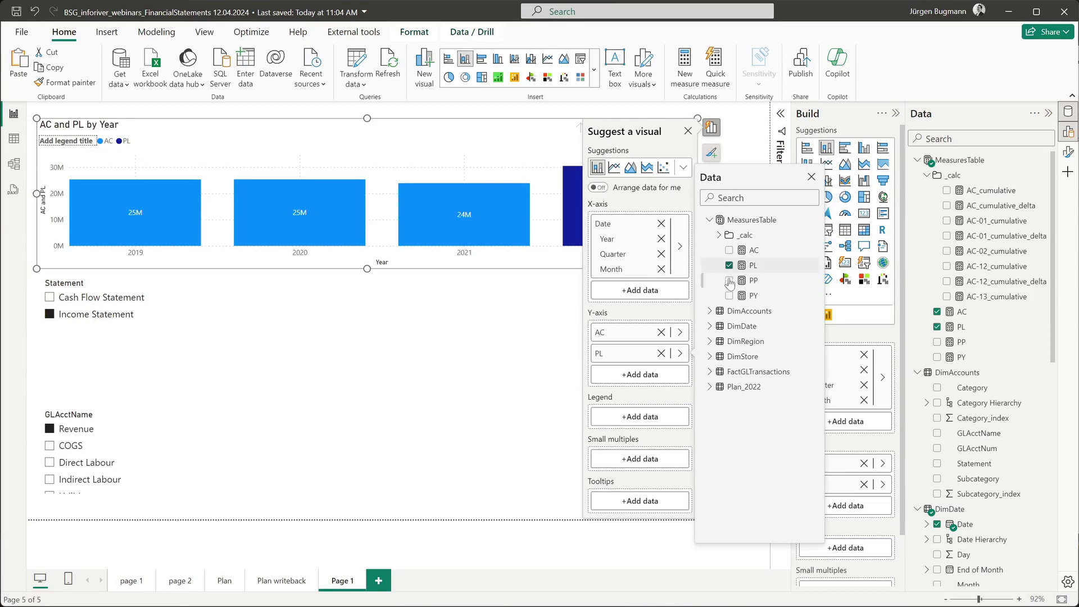
{"action": "left_click", "coordinate": [811, 177]}
{"action": "left_click", "coordinate": [688, 133]}
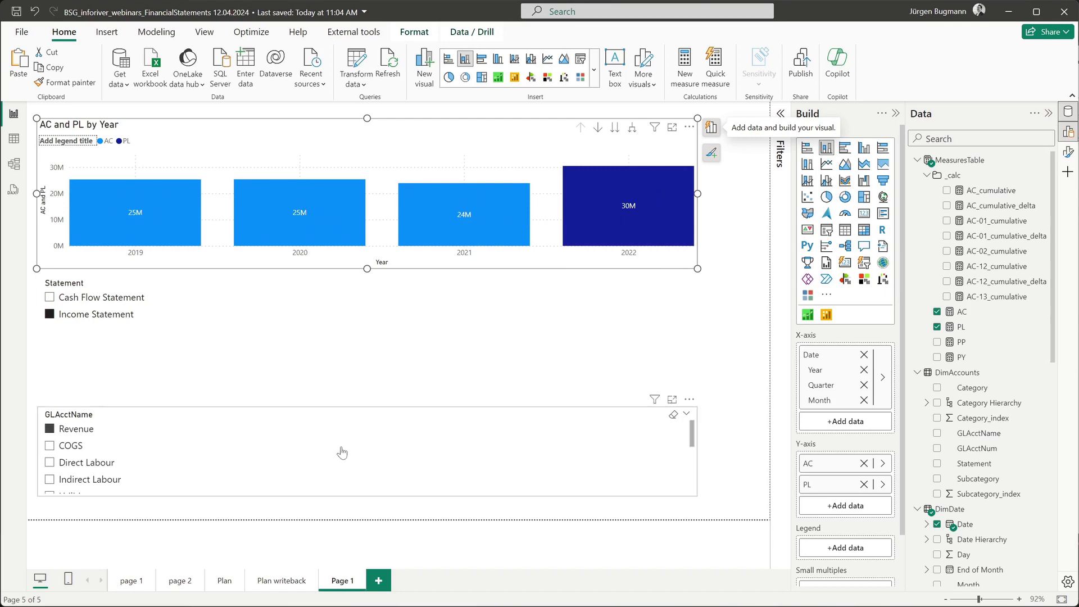
{"action": "left_click", "coordinate": [283, 580]}
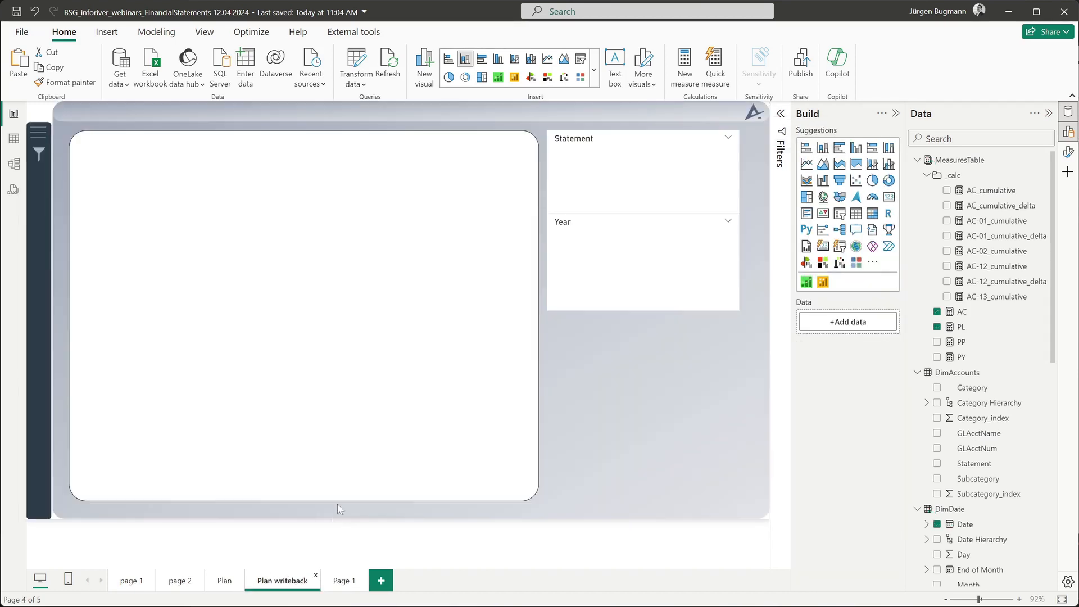